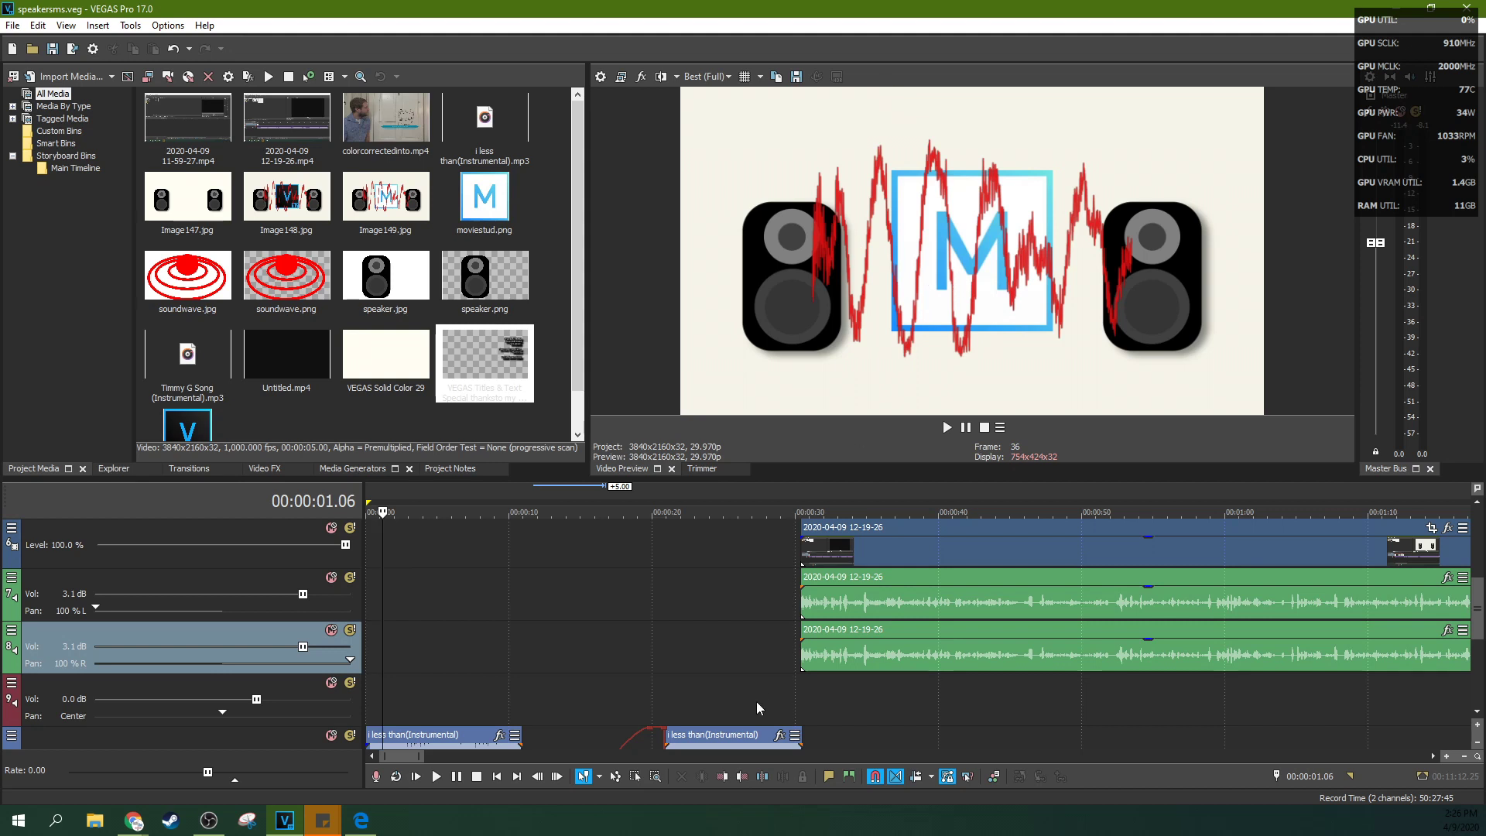
Step: Preview the project's opening seconds, then park the playhead at 15:10
key(Up)
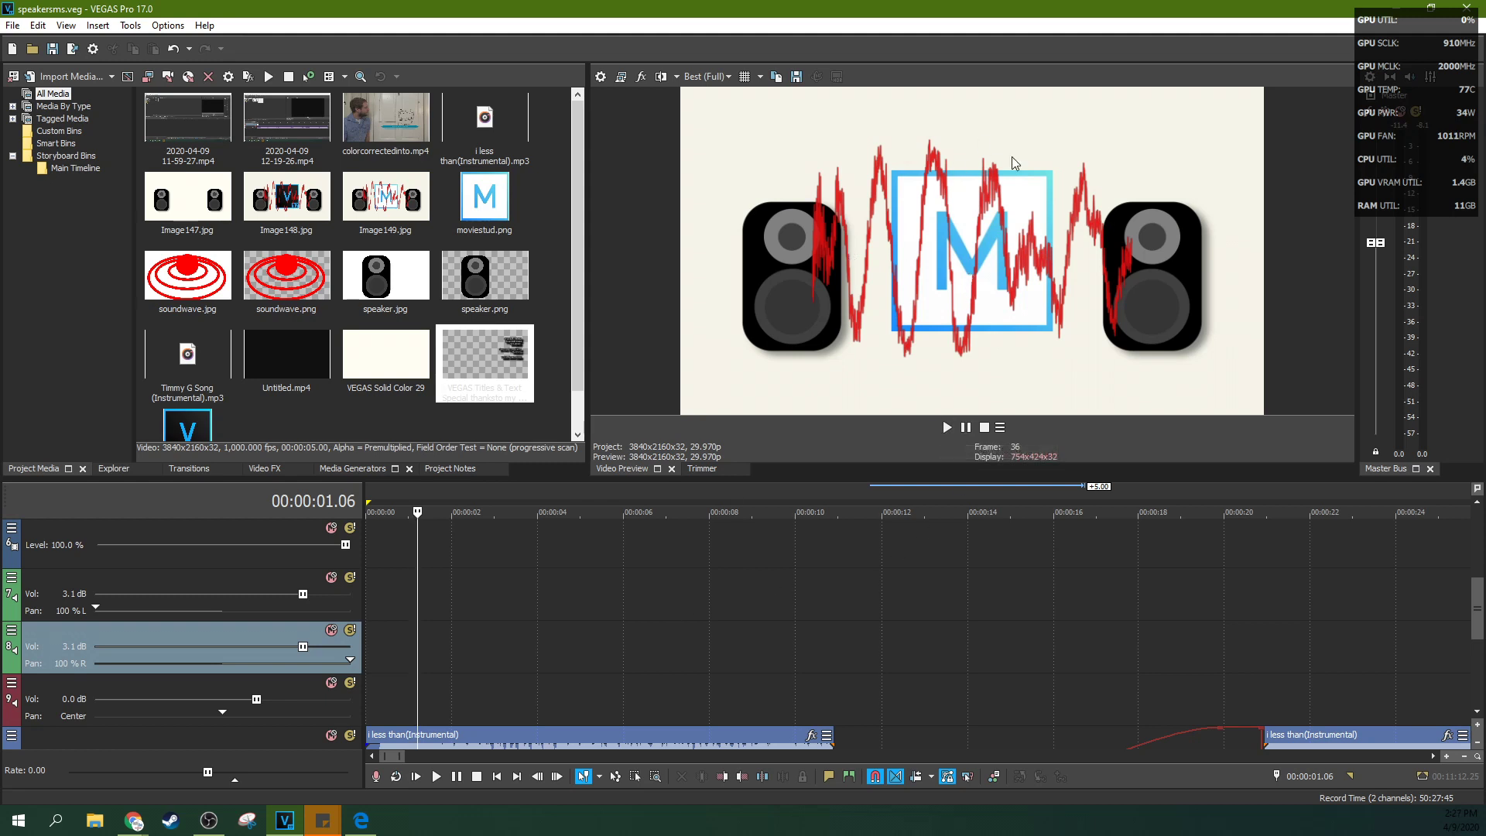
click(945, 429)
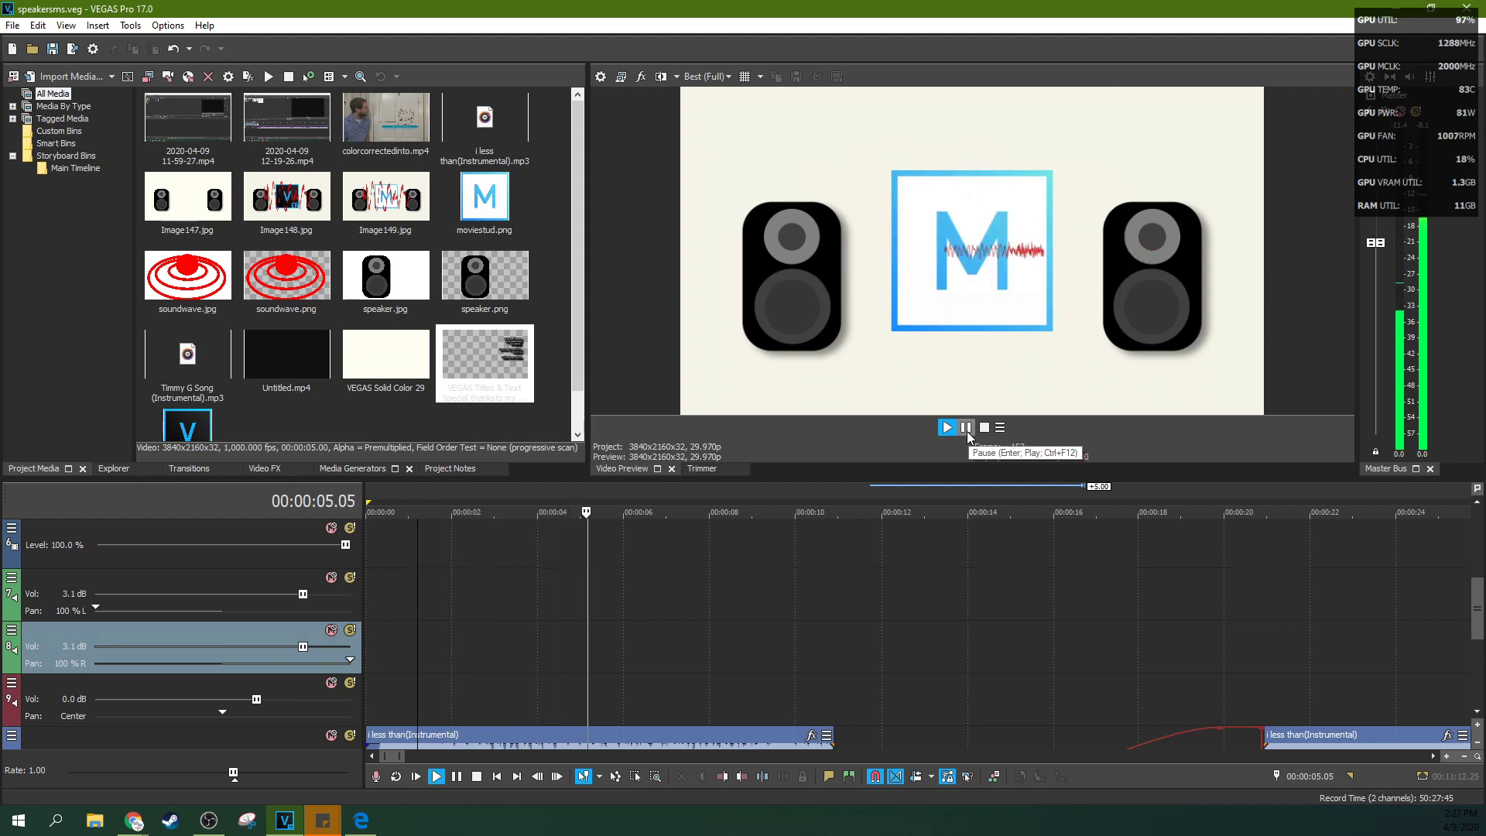
click(968, 431)
scroll(999, 614, up, 5)
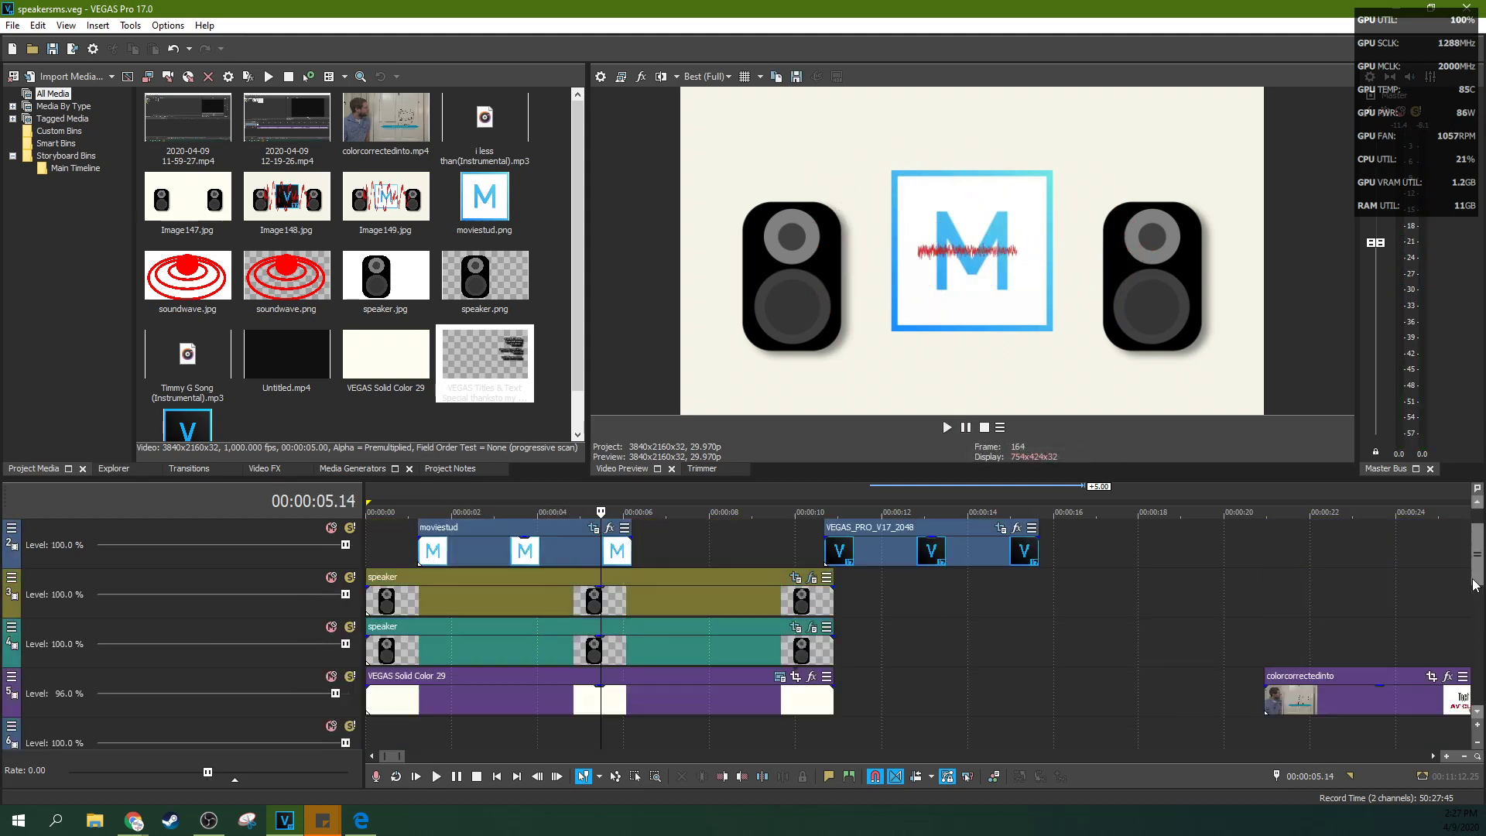
scroll(1188, 545, up, 1)
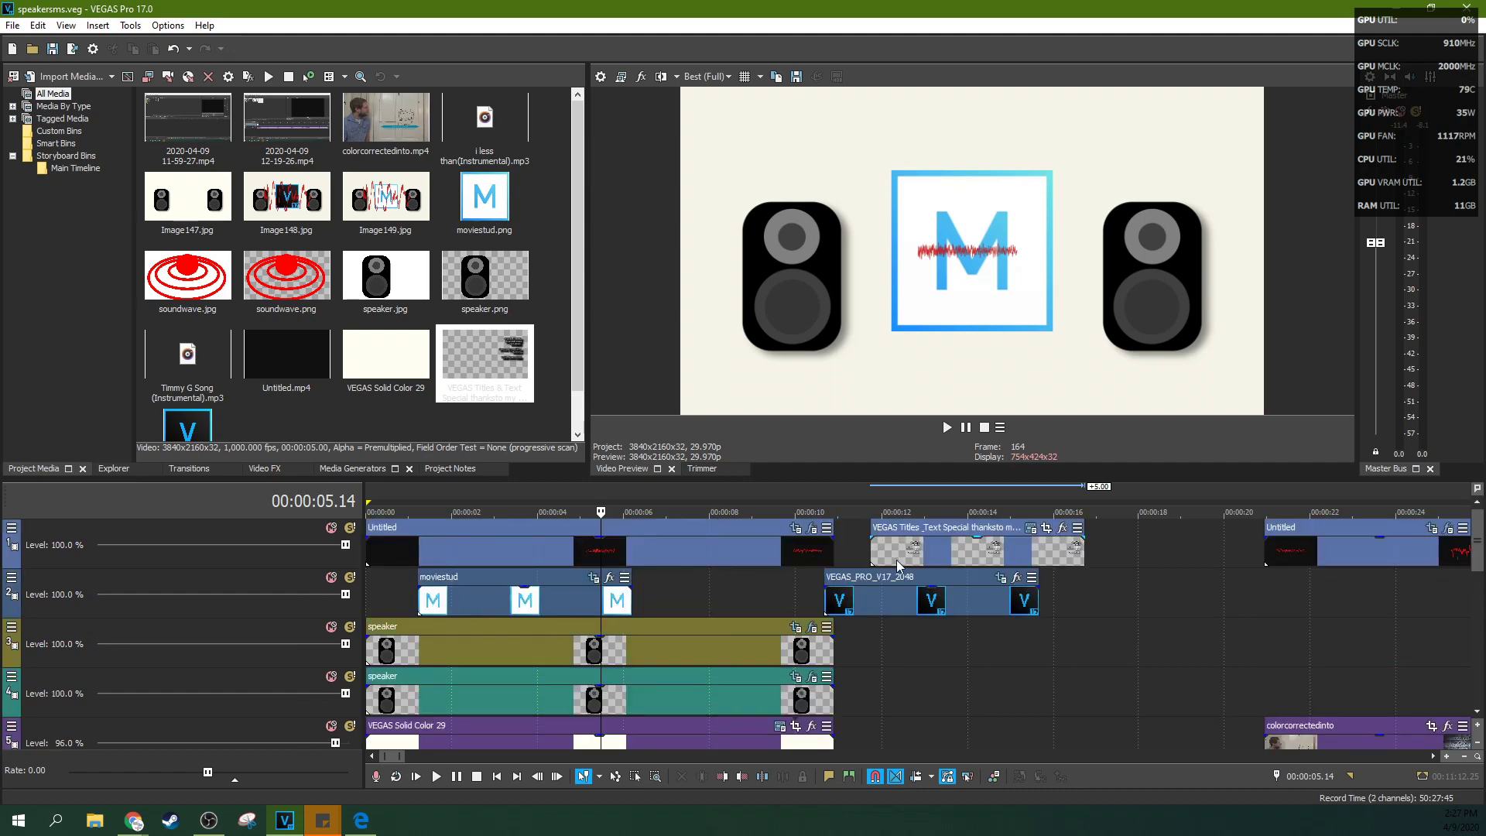
click(778, 575)
click(777, 556)
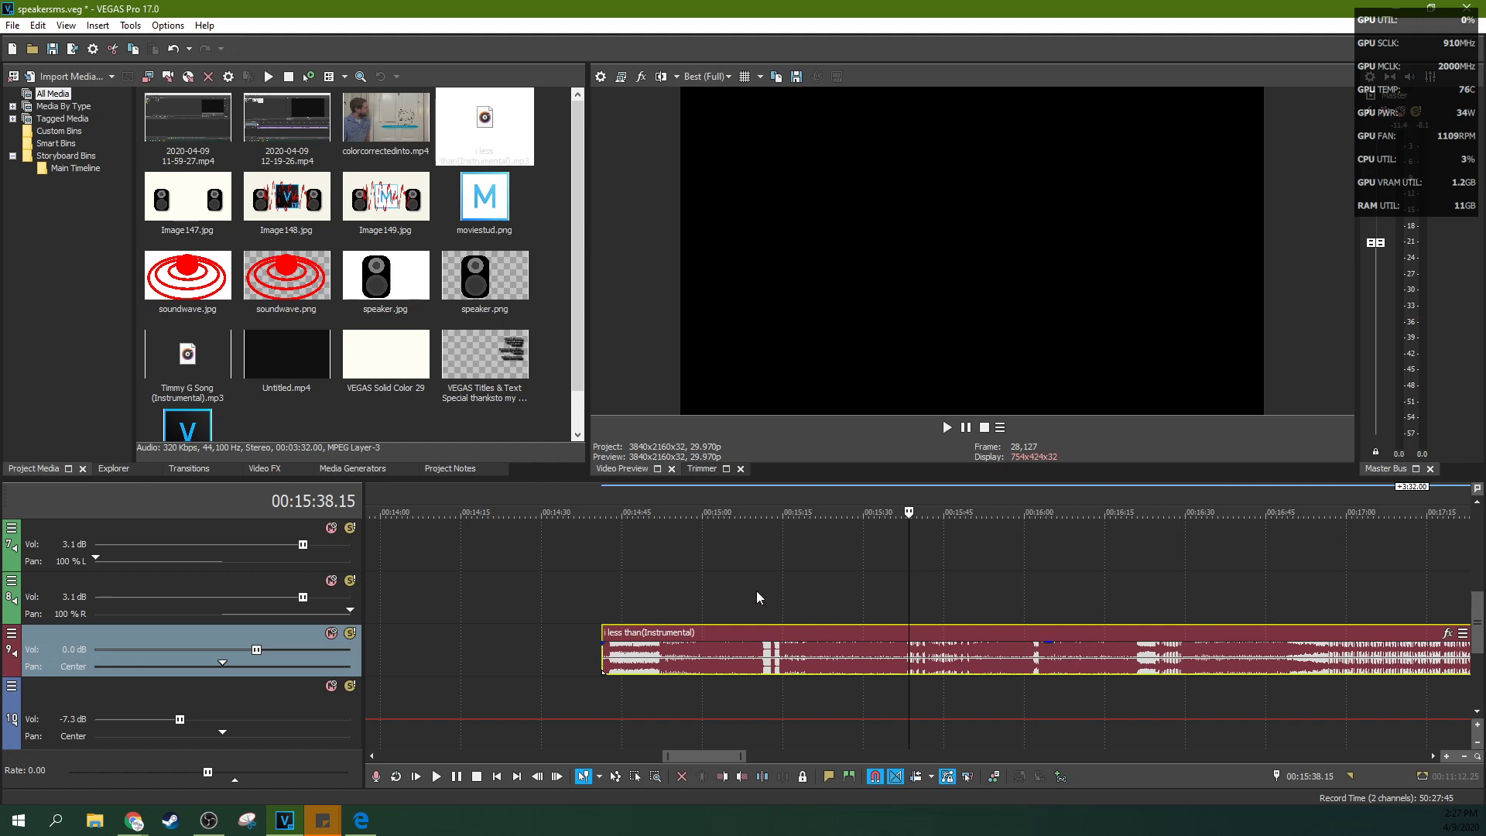
click(757, 598)
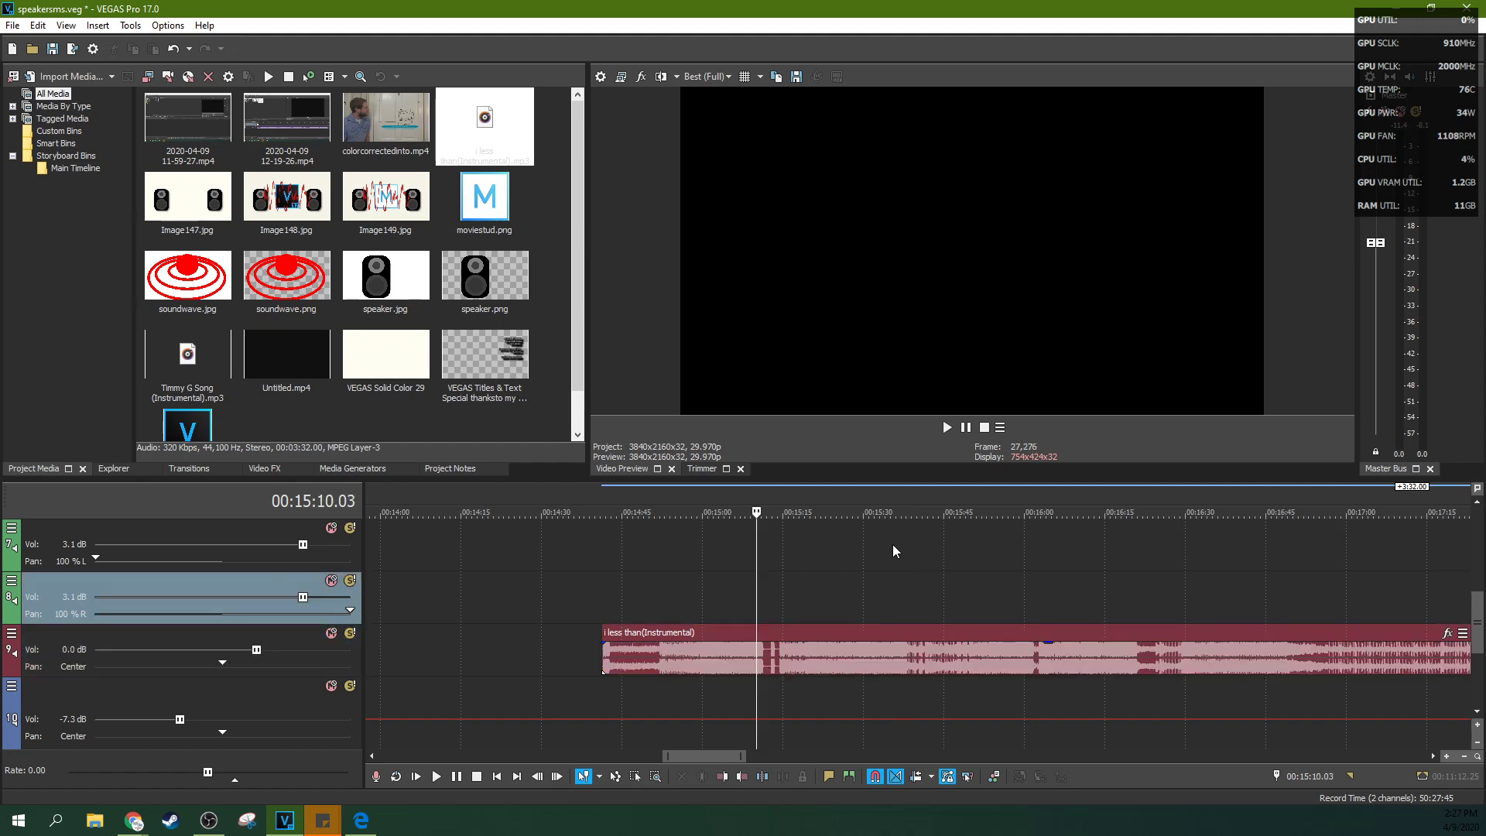
Step: Move the instrumental audio event up to track 8 at 15:42 and extend the loop region to its end
right_click(791, 665)
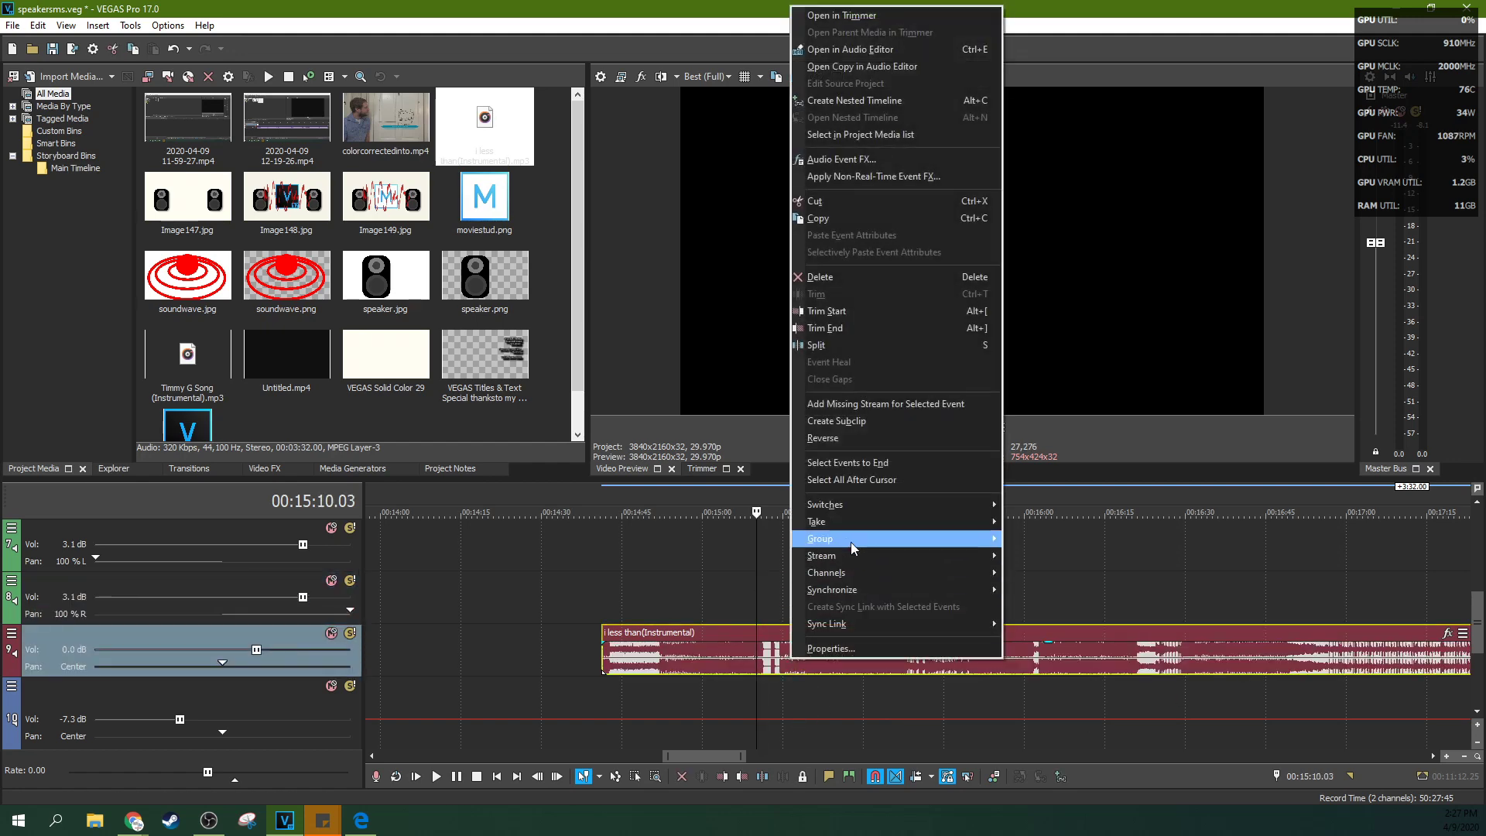
click(746, 596)
scroll(734, 612, down, 5)
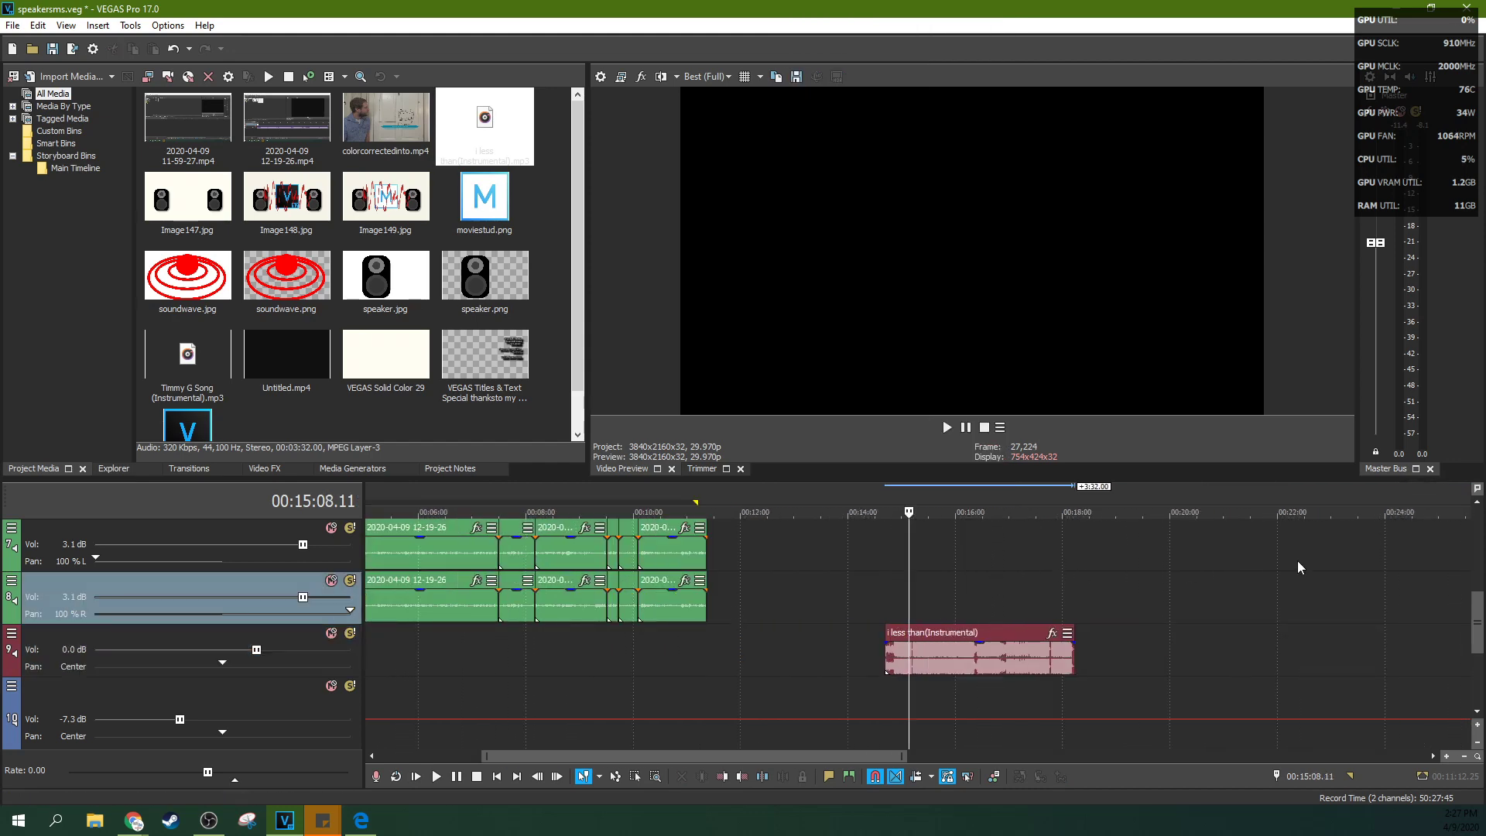
scroll(1464, 616, up, 2)
drag(942, 503, 1071, 494)
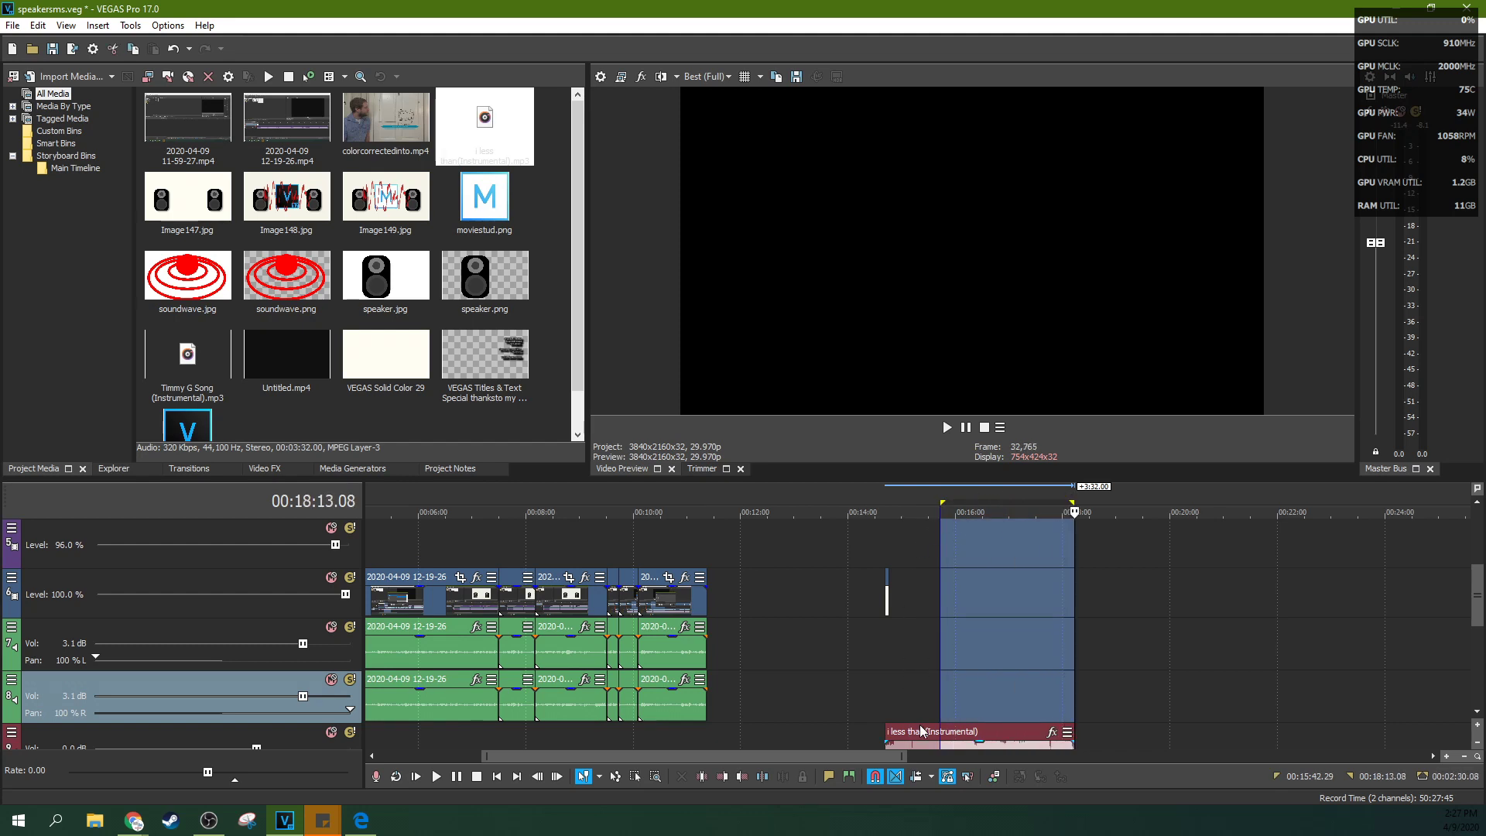
drag(921, 731, 976, 697)
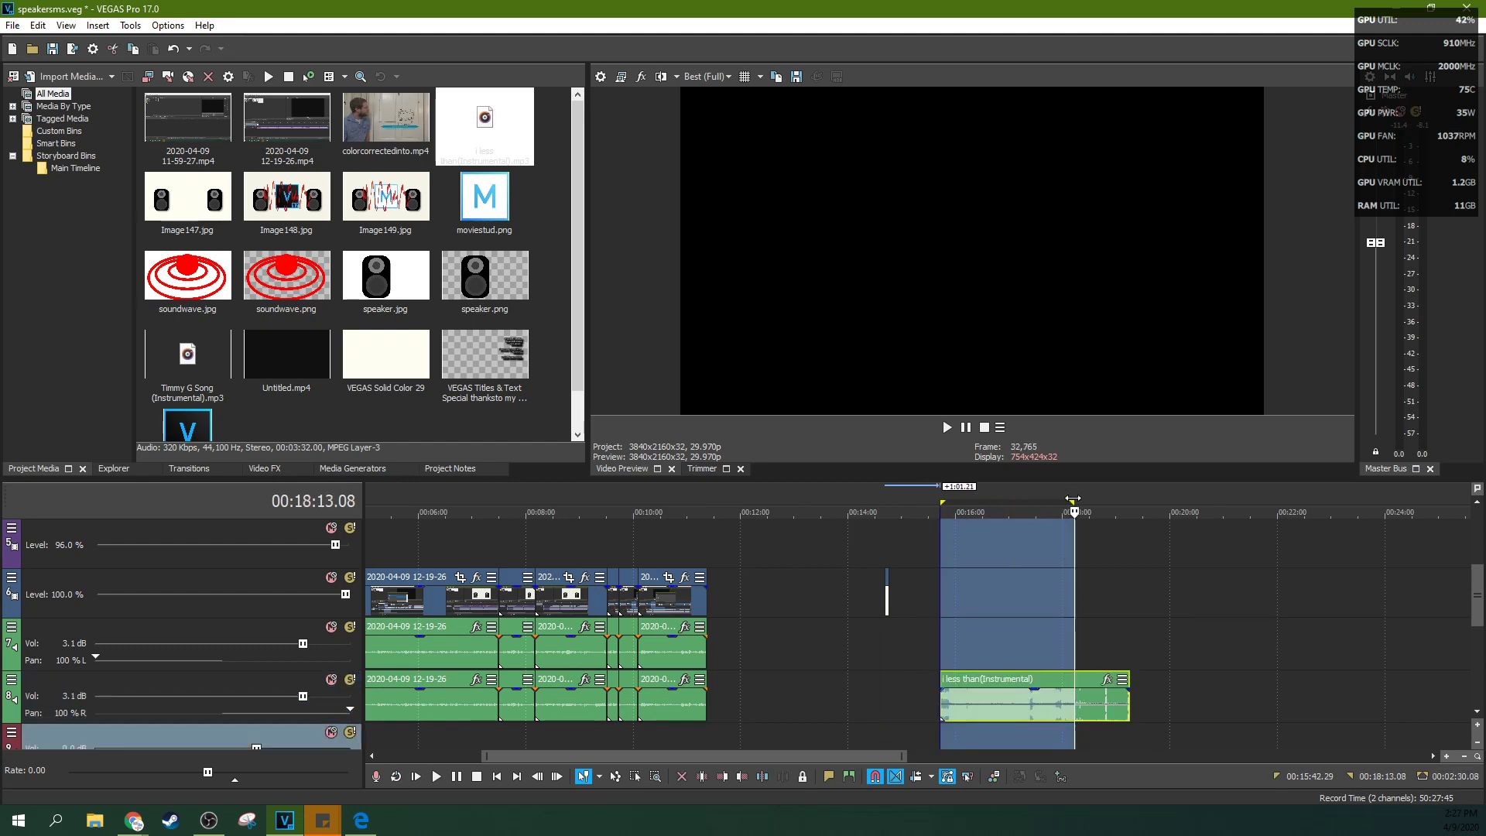
drag(1073, 499, 1126, 503)
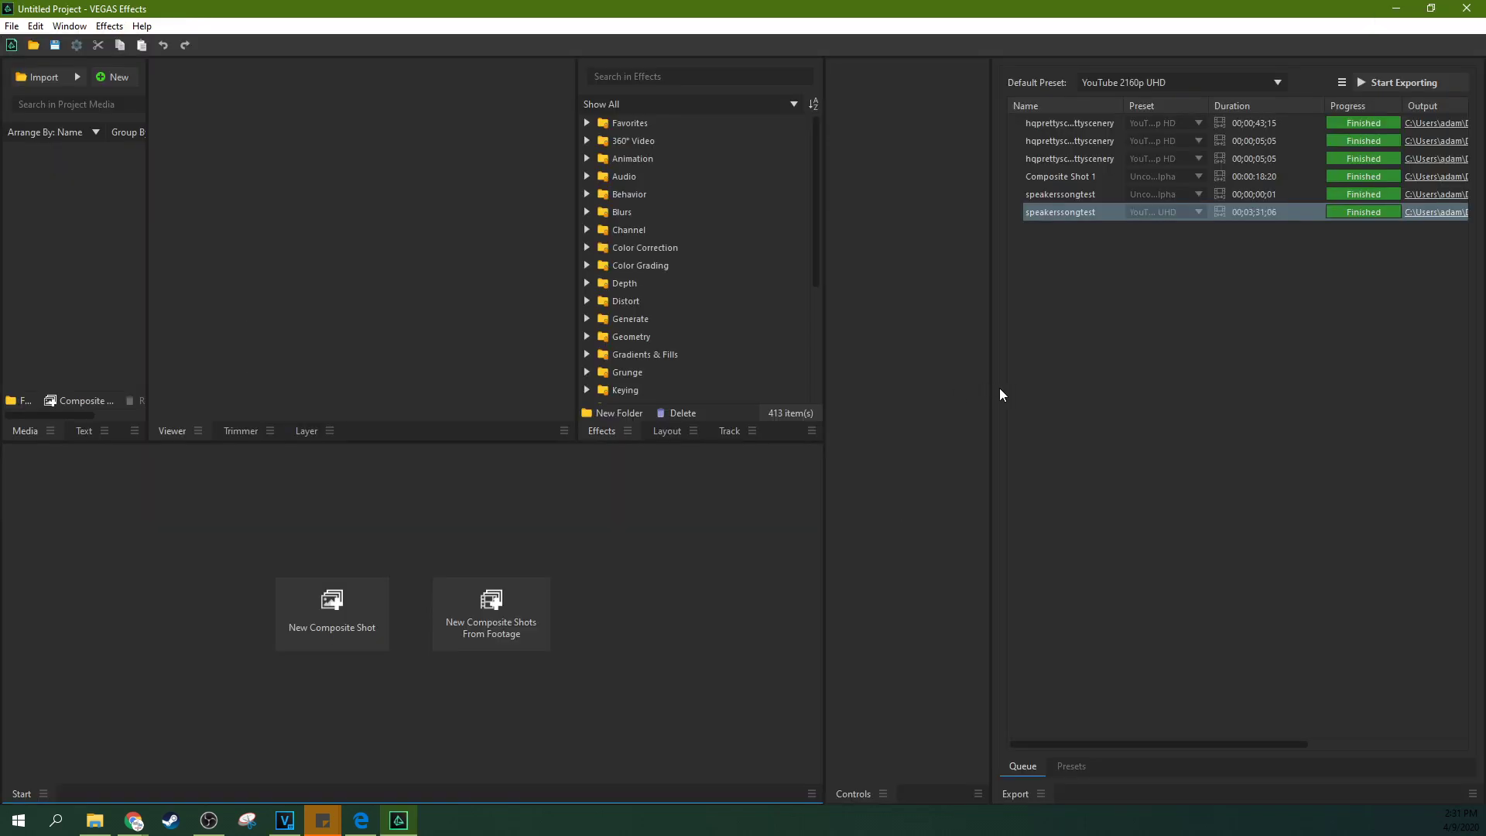
Step: Resize the Export and media panels, then build a composite shot from speakerssample.mp4 and select its layer
drag(993, 392, 1181, 385)
drag(826, 379, 1136, 373)
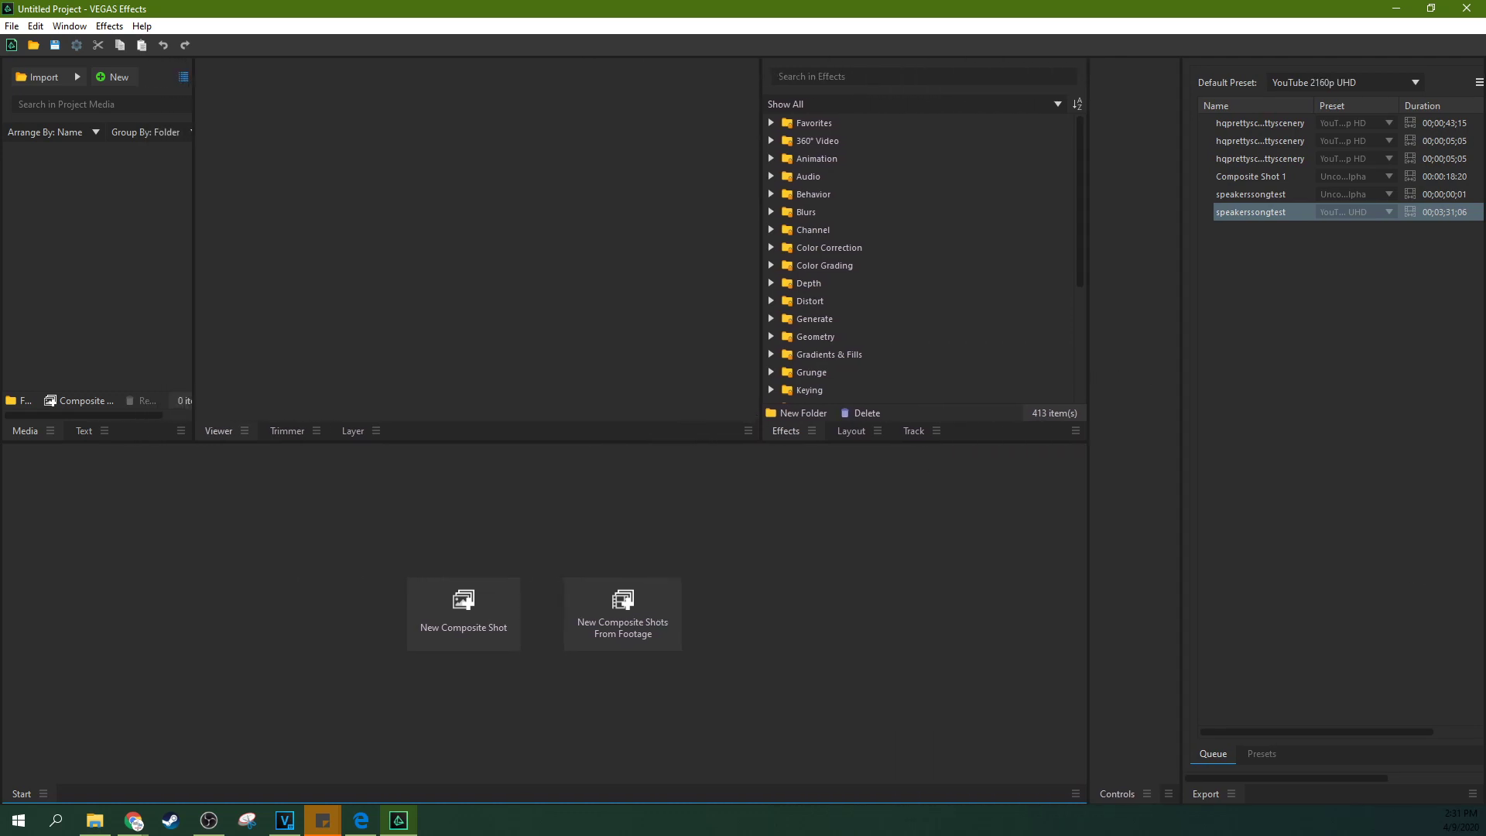
drag(681, 589, 85, 560)
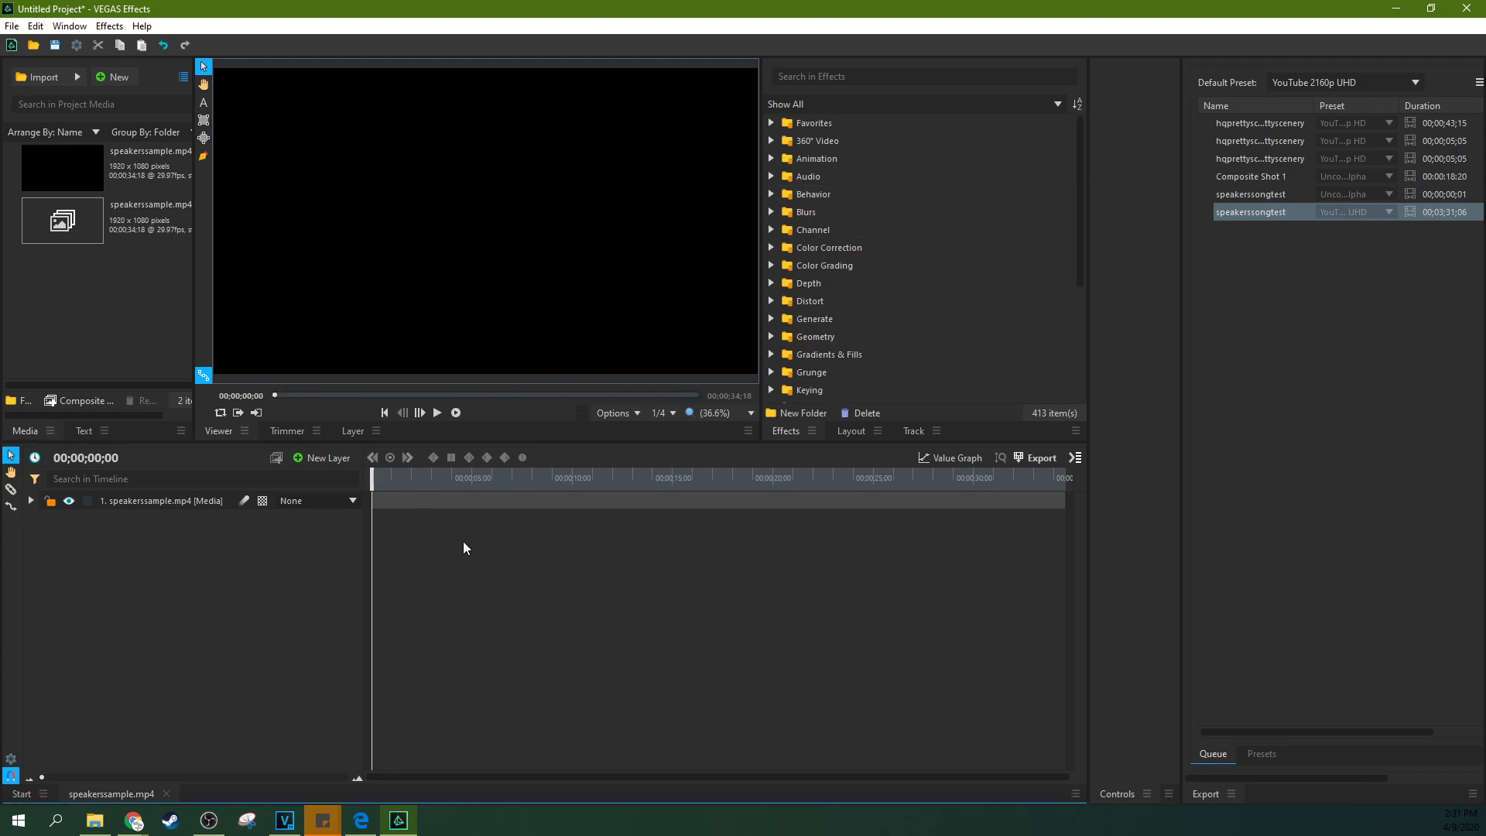
click(447, 500)
Step: Preview the composite shot and leave the playhead at 1;09 with the layer deselected
click(438, 414)
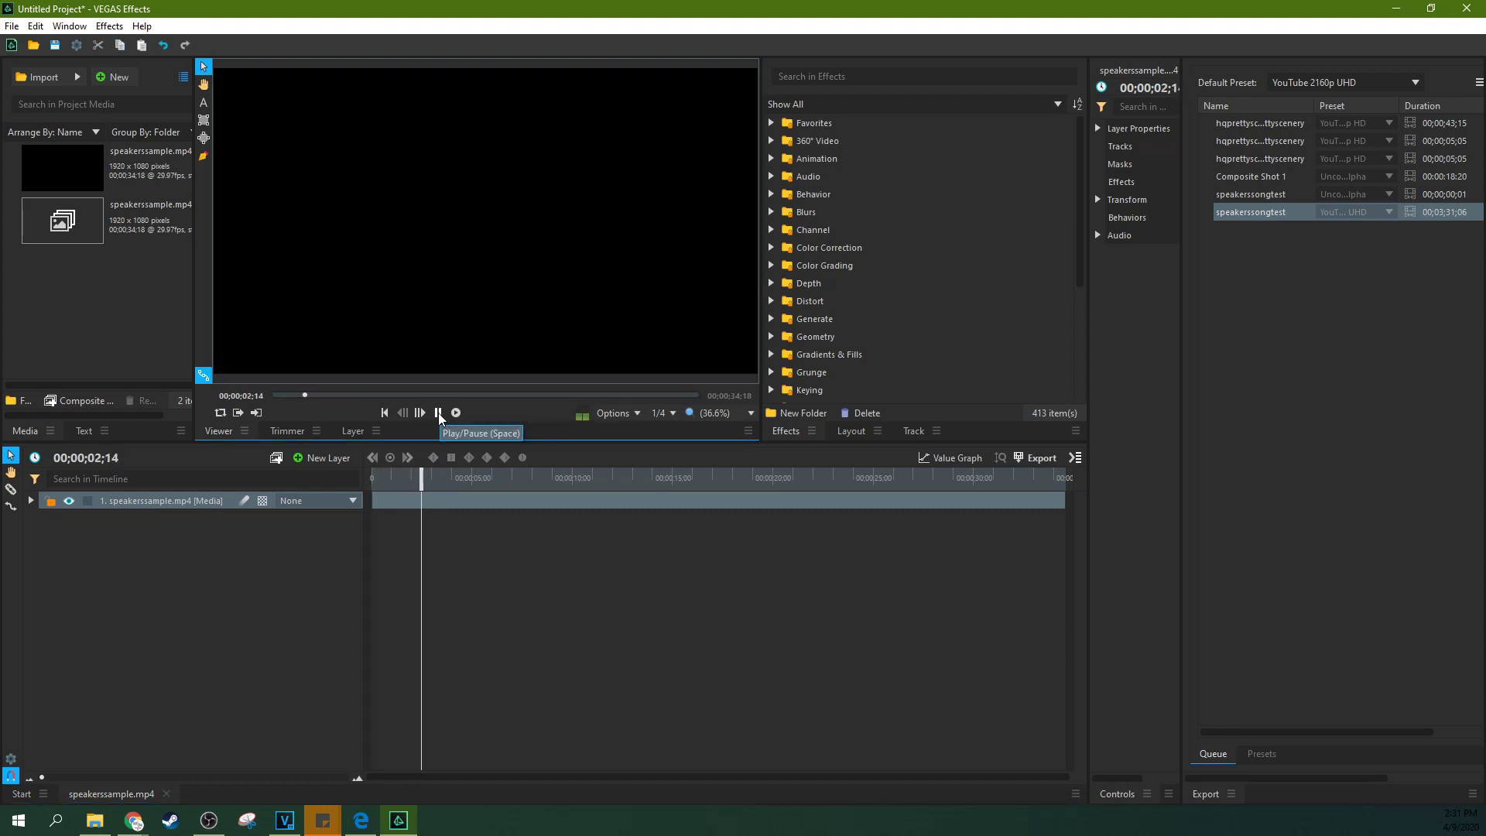
click(438, 414)
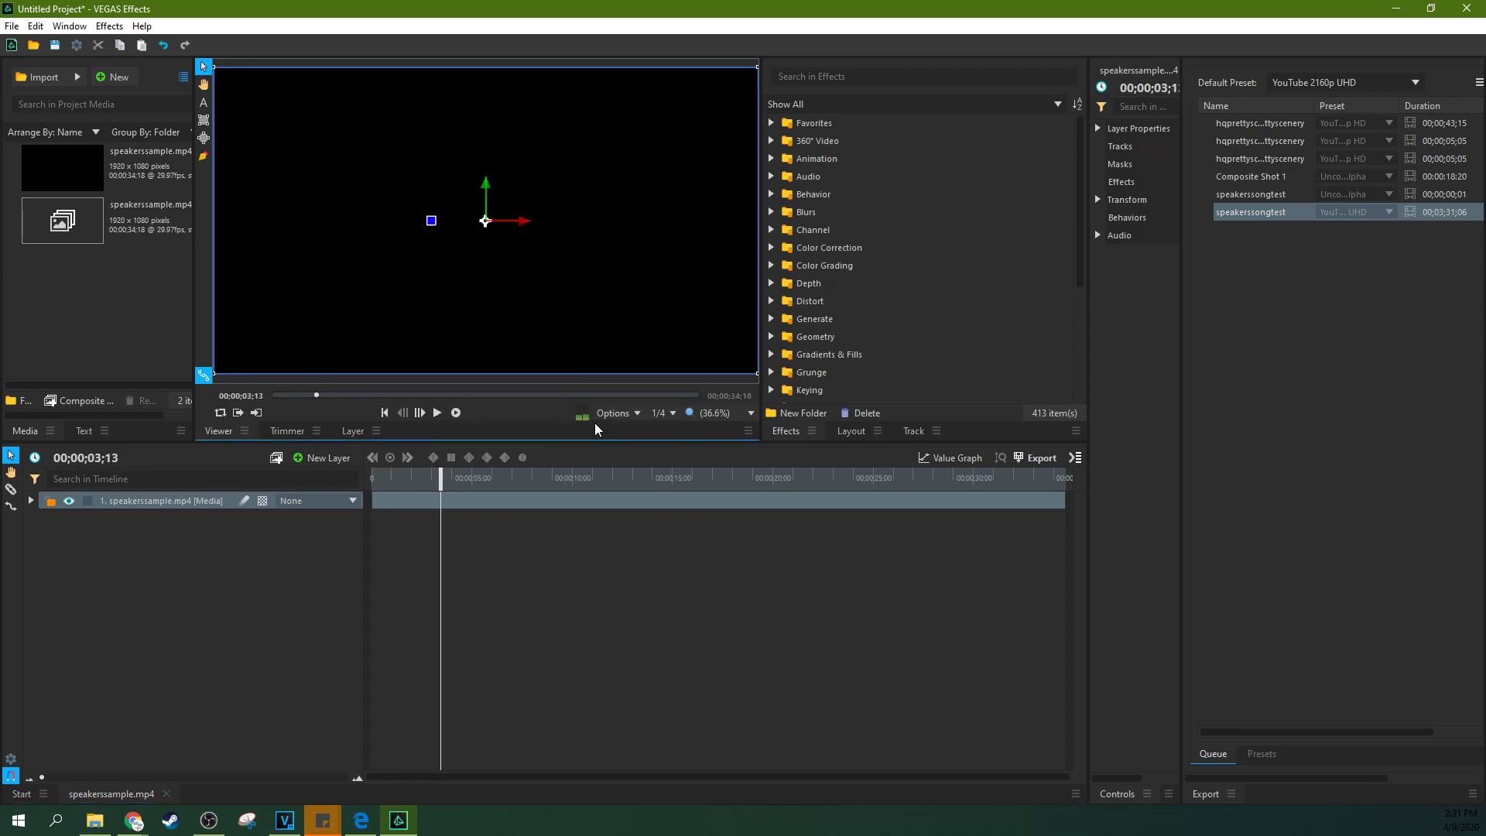
drag(455, 473, 398, 474)
click(539, 544)
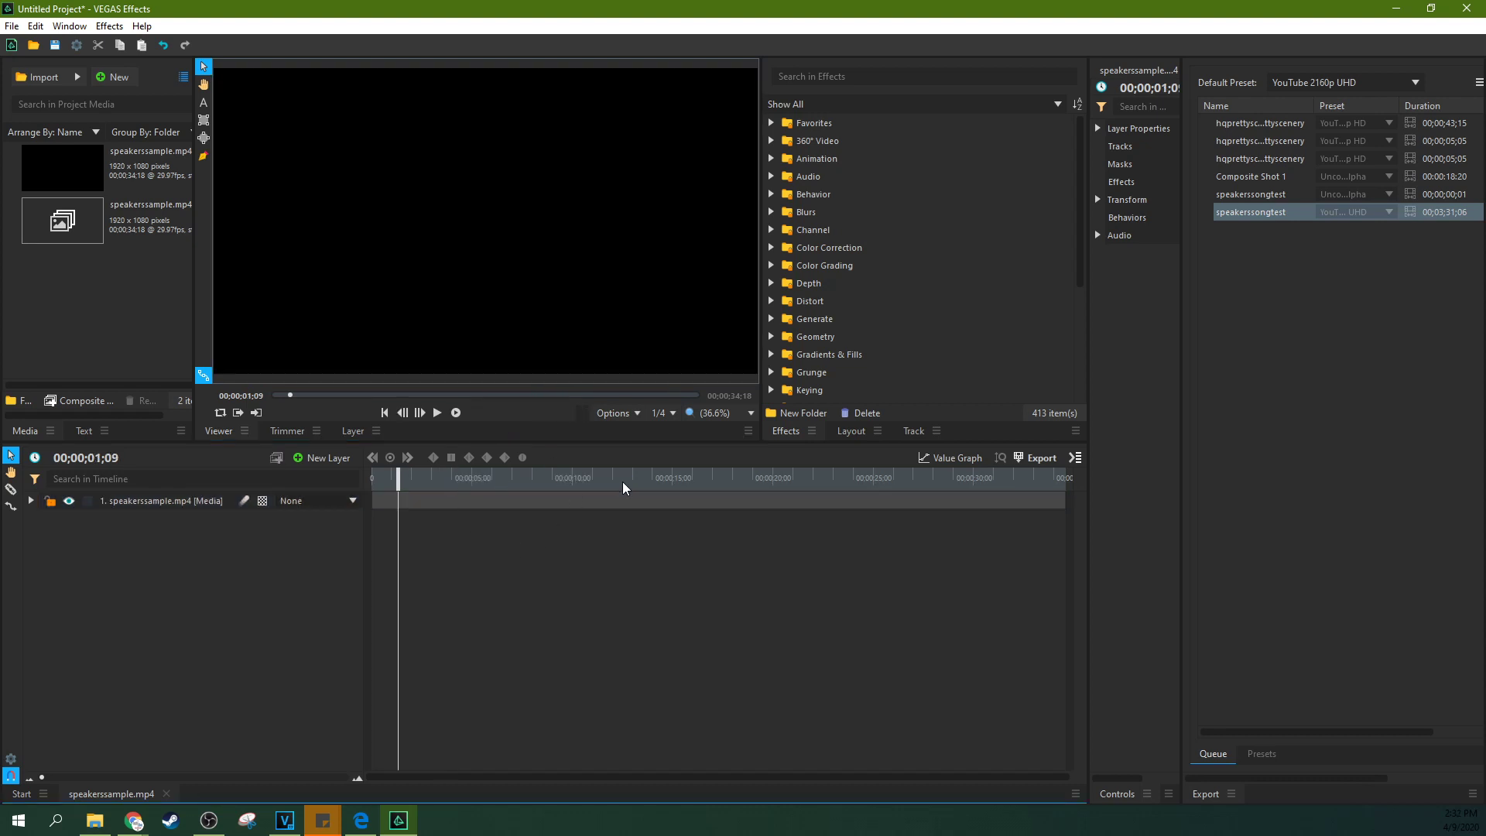
Step: Search effects for 'wave' and apply Audio Waveform to the speakerssample.mp4 layer, showing its settings
click(860, 77)
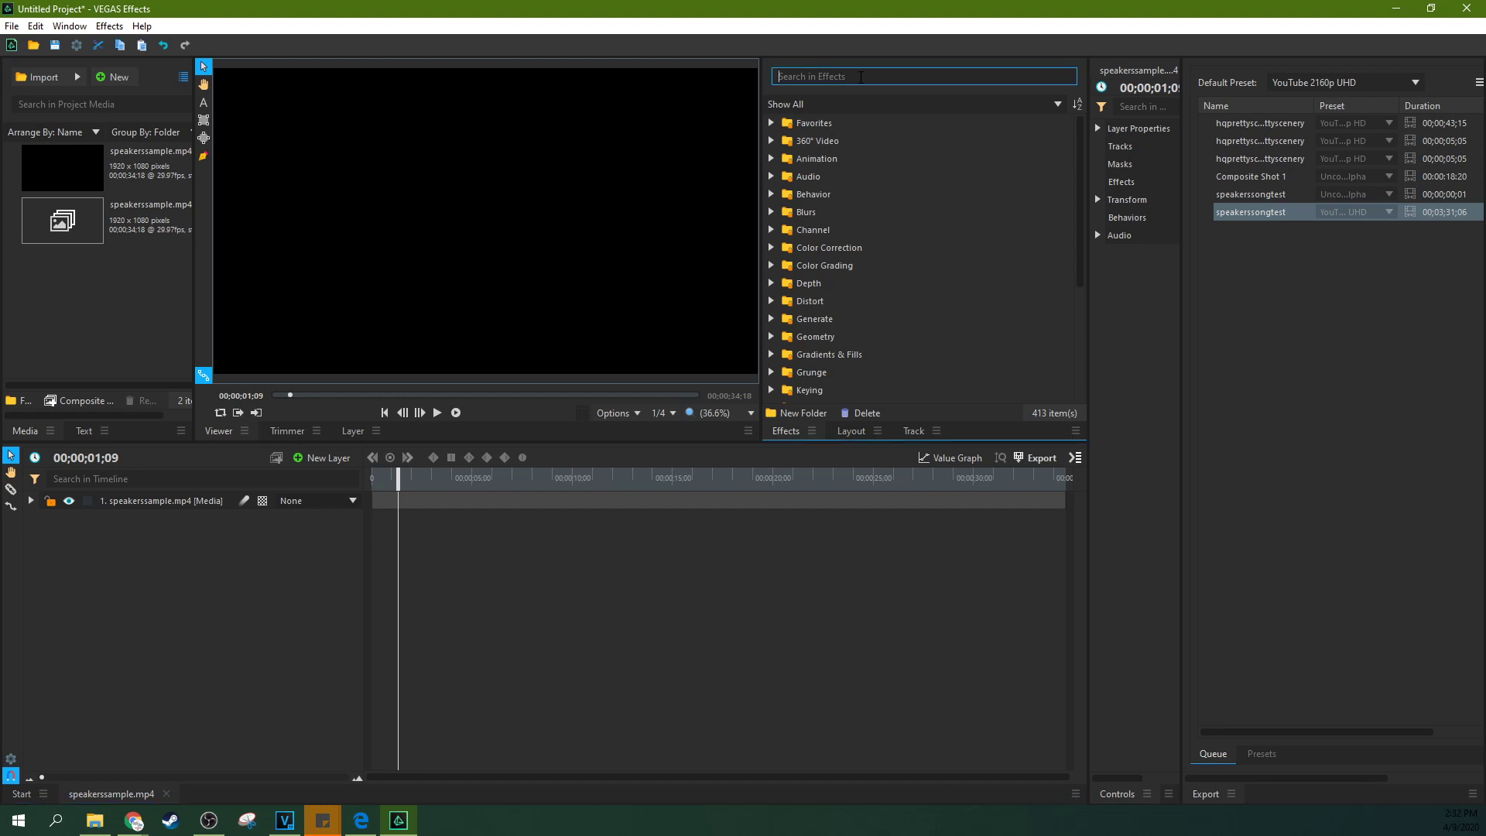
text(wave)
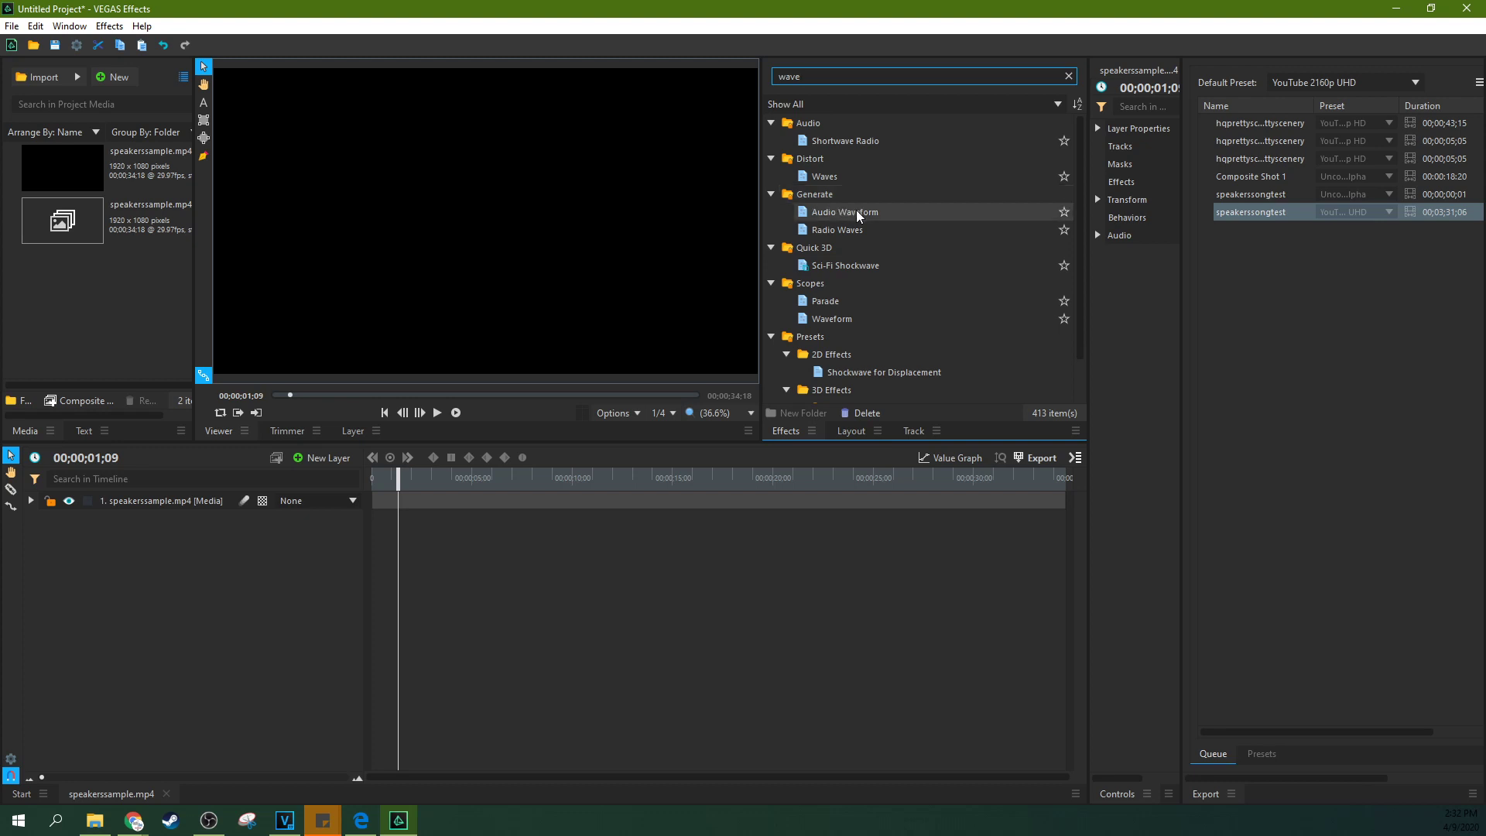
drag(857, 211, 379, 500)
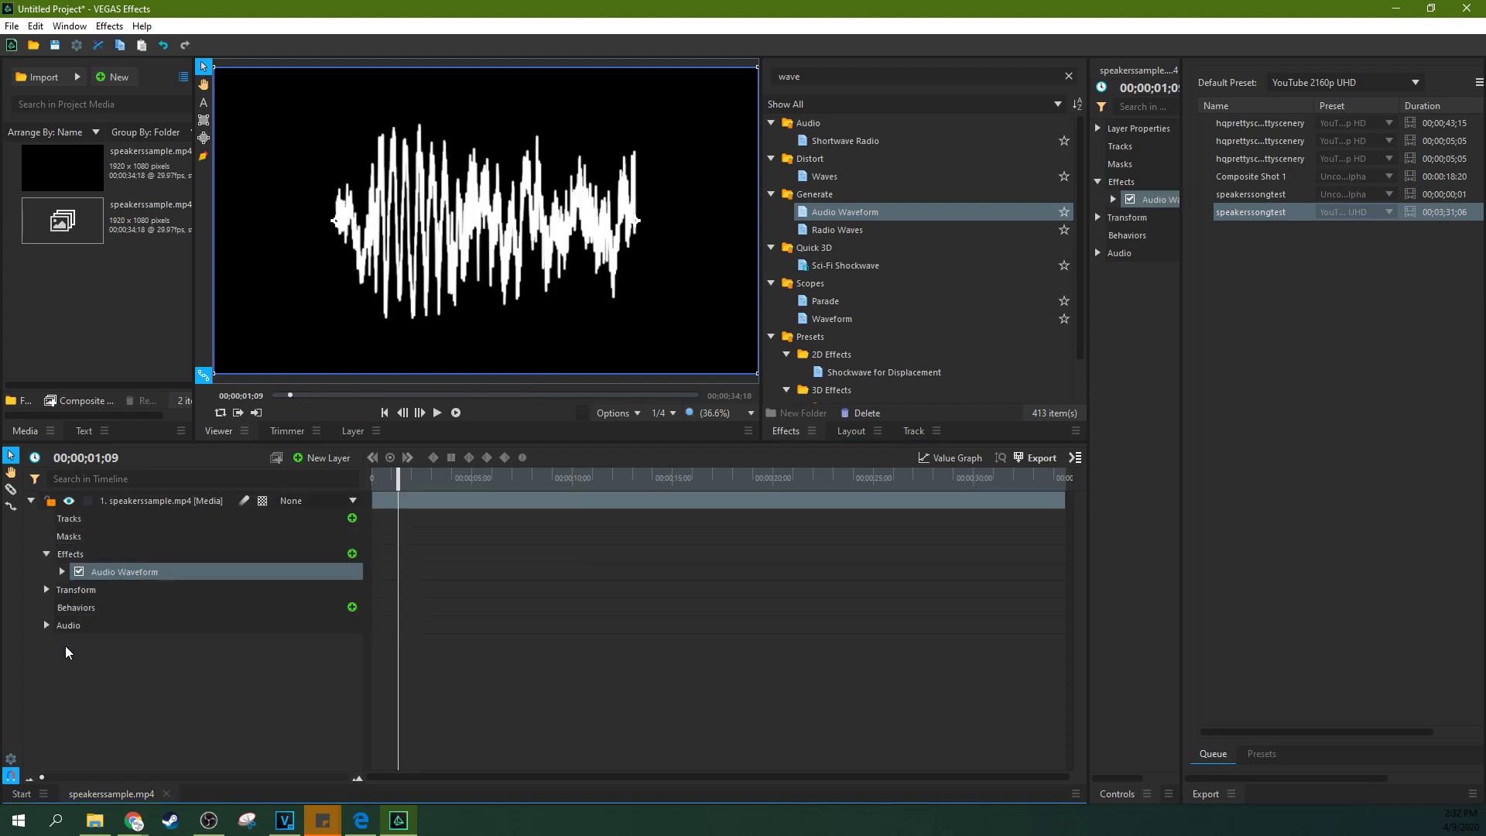
click(62, 572)
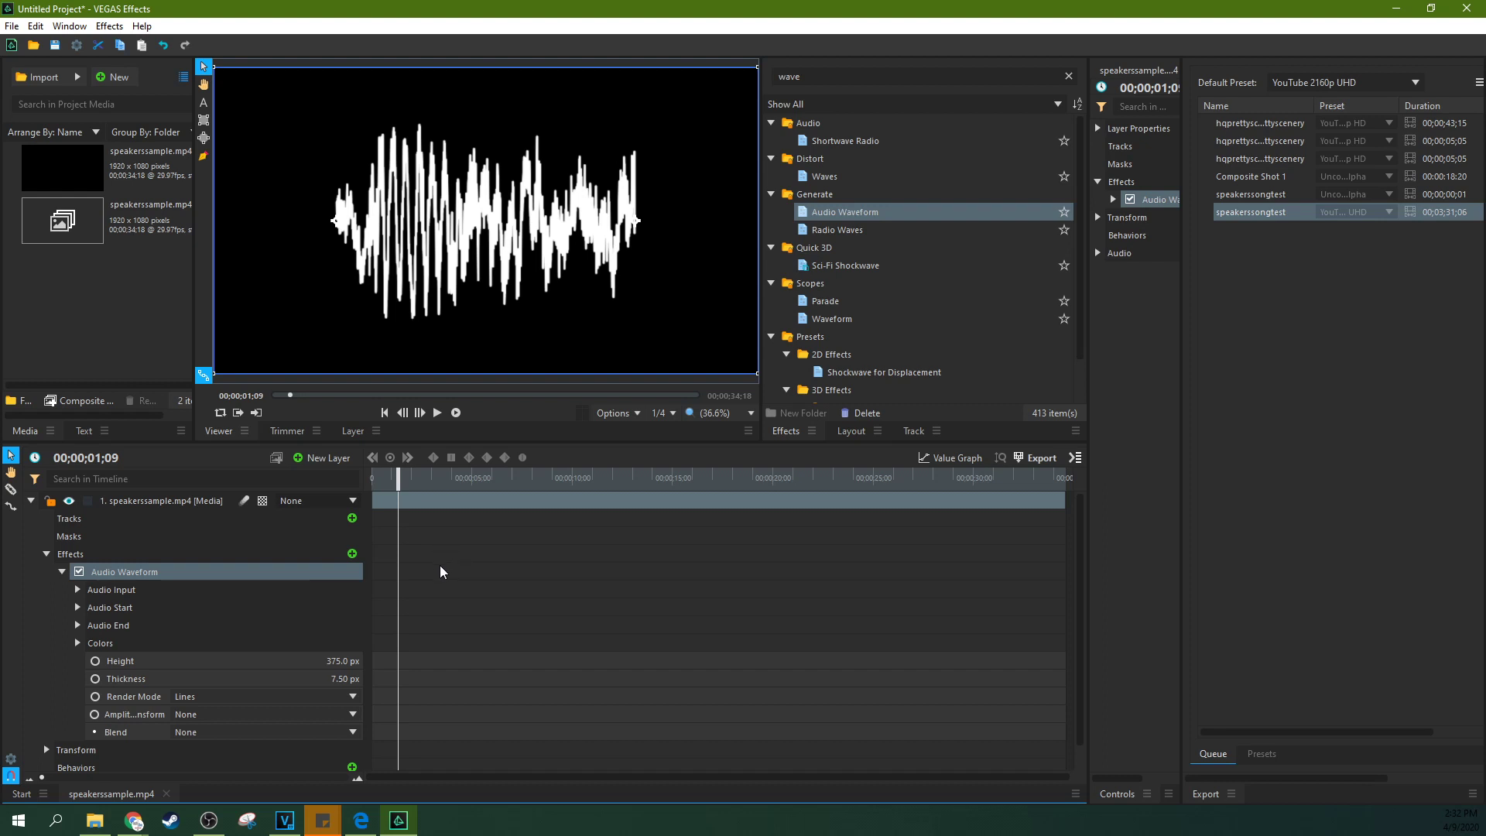
Step: Preview the animated waveform from 3;19 and 14;29, rewind to about 2 seconds, and raise the waveform
click(444, 501)
click(445, 477)
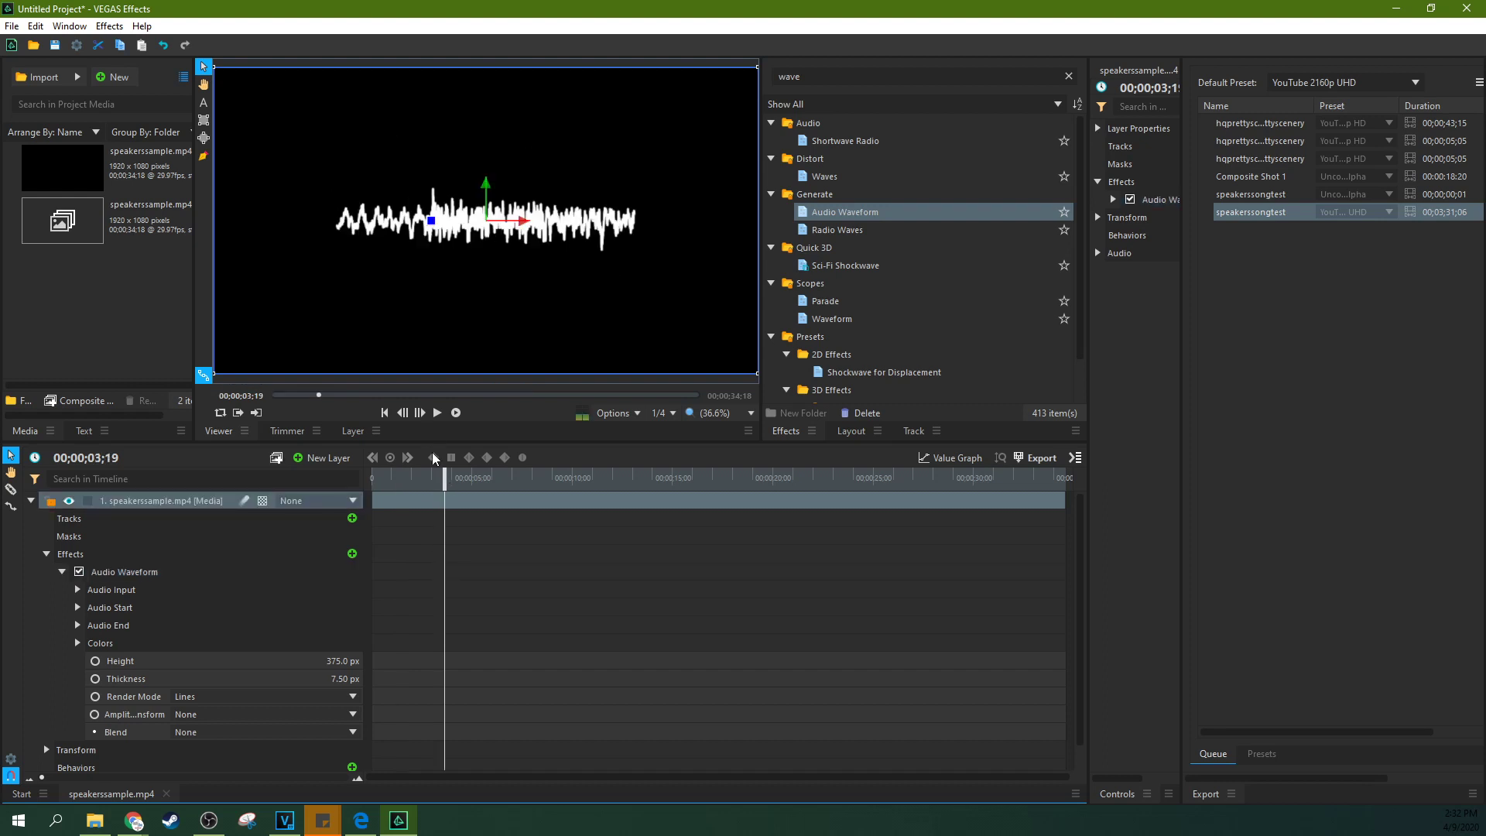
click(437, 414)
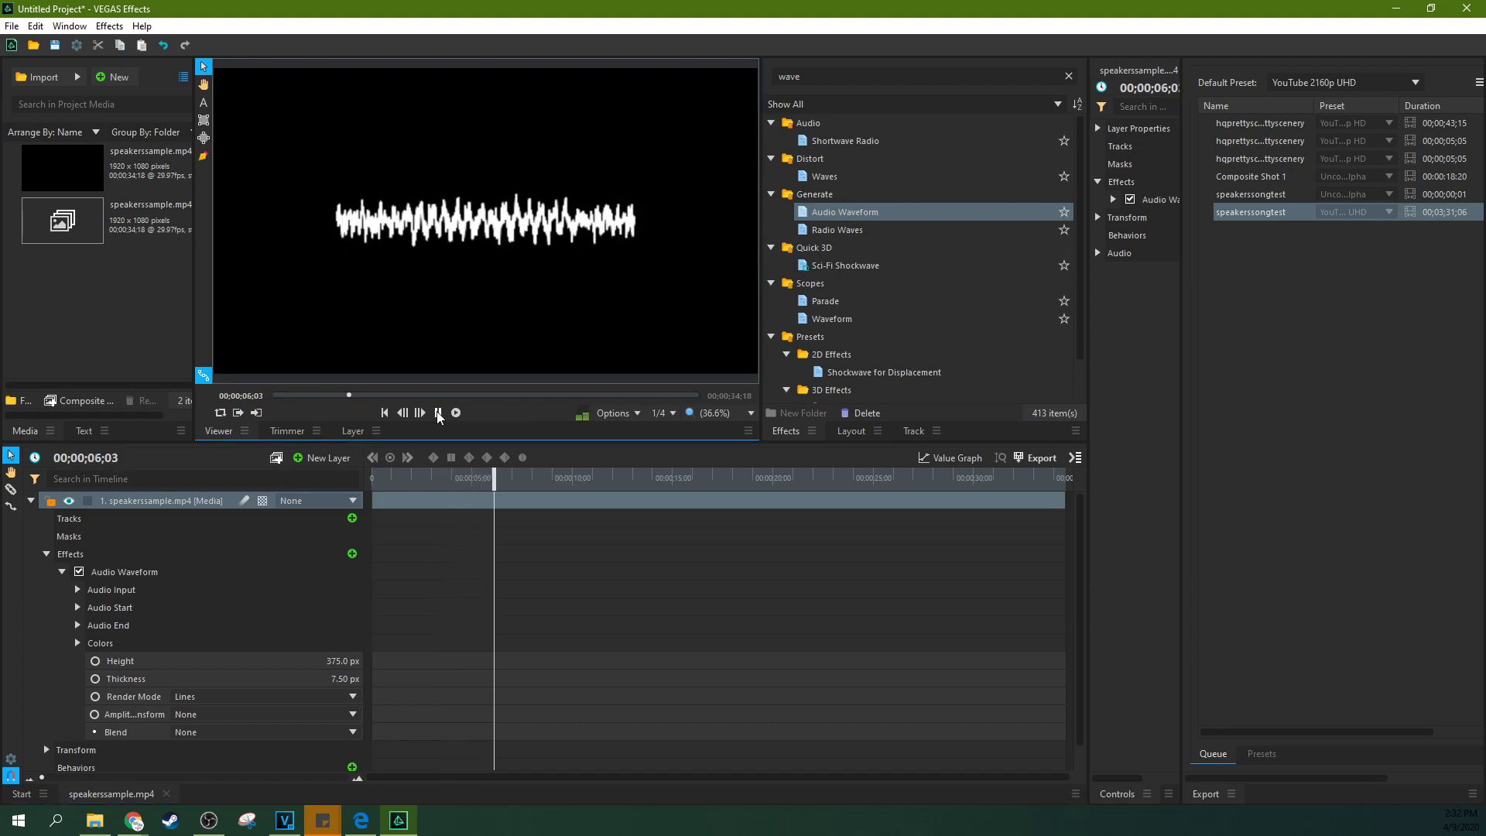
click(672, 487)
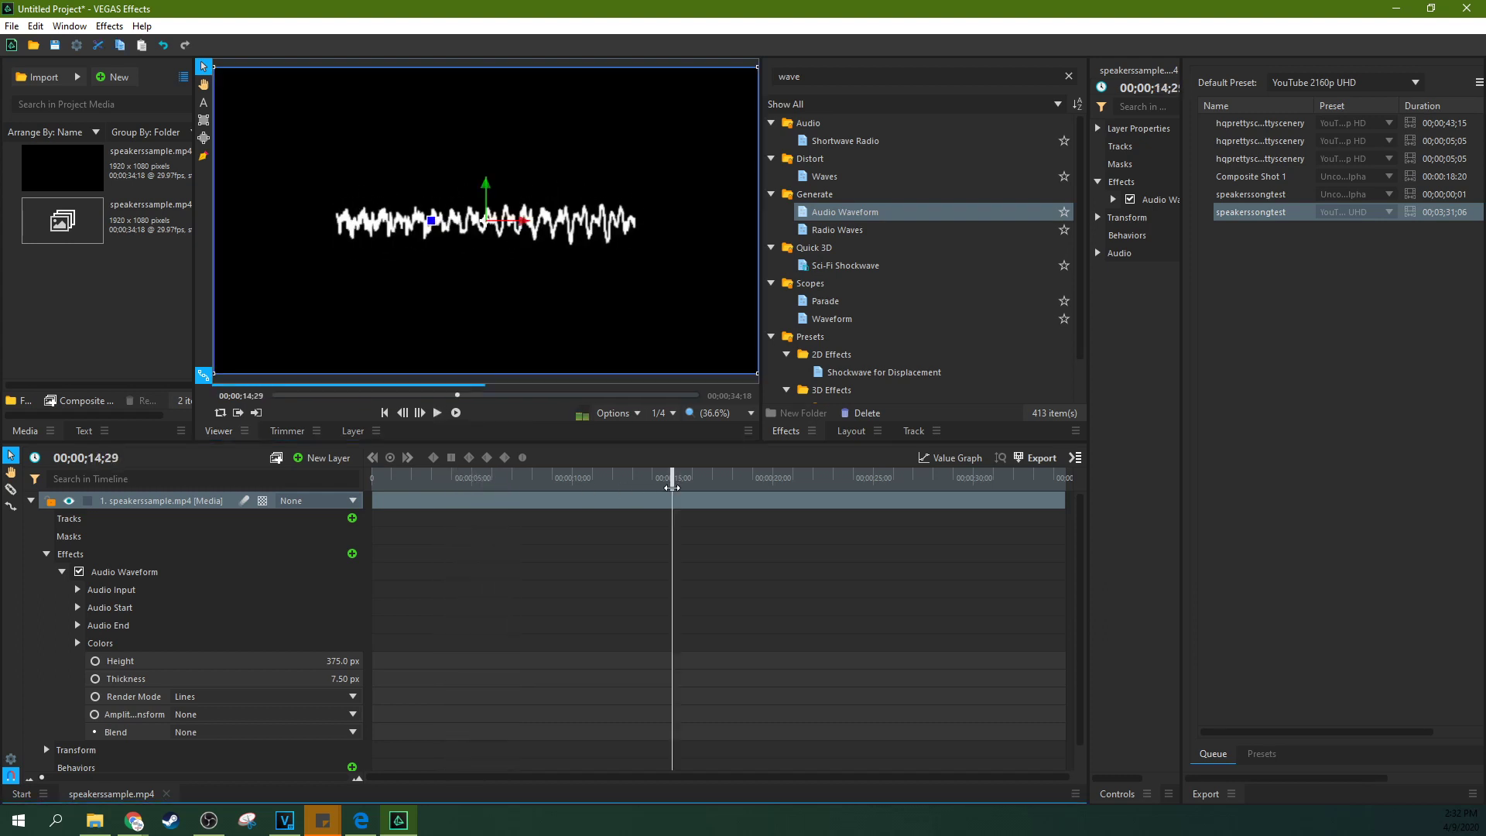
click(437, 414)
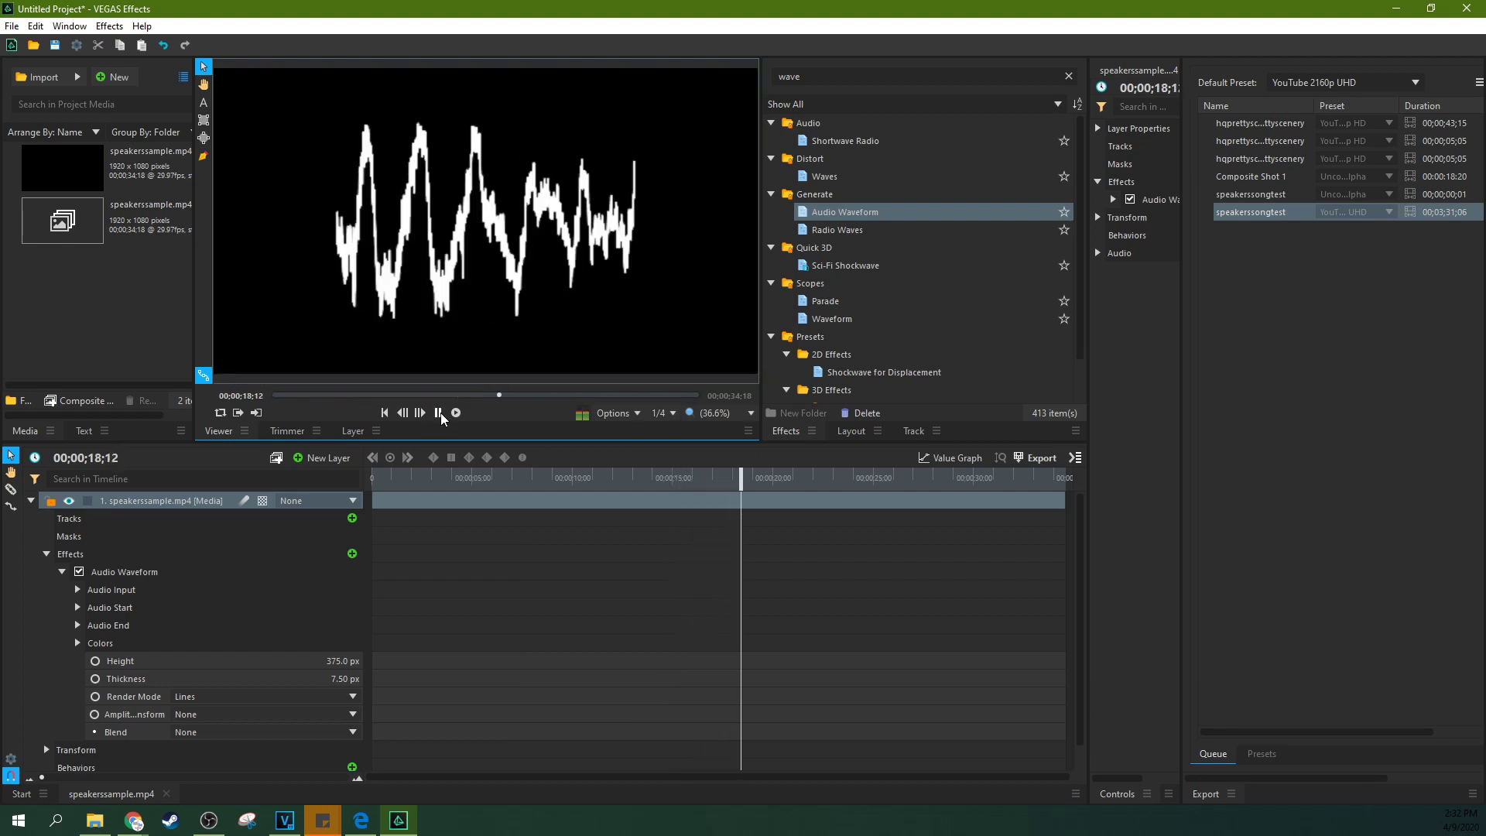
click(439, 413)
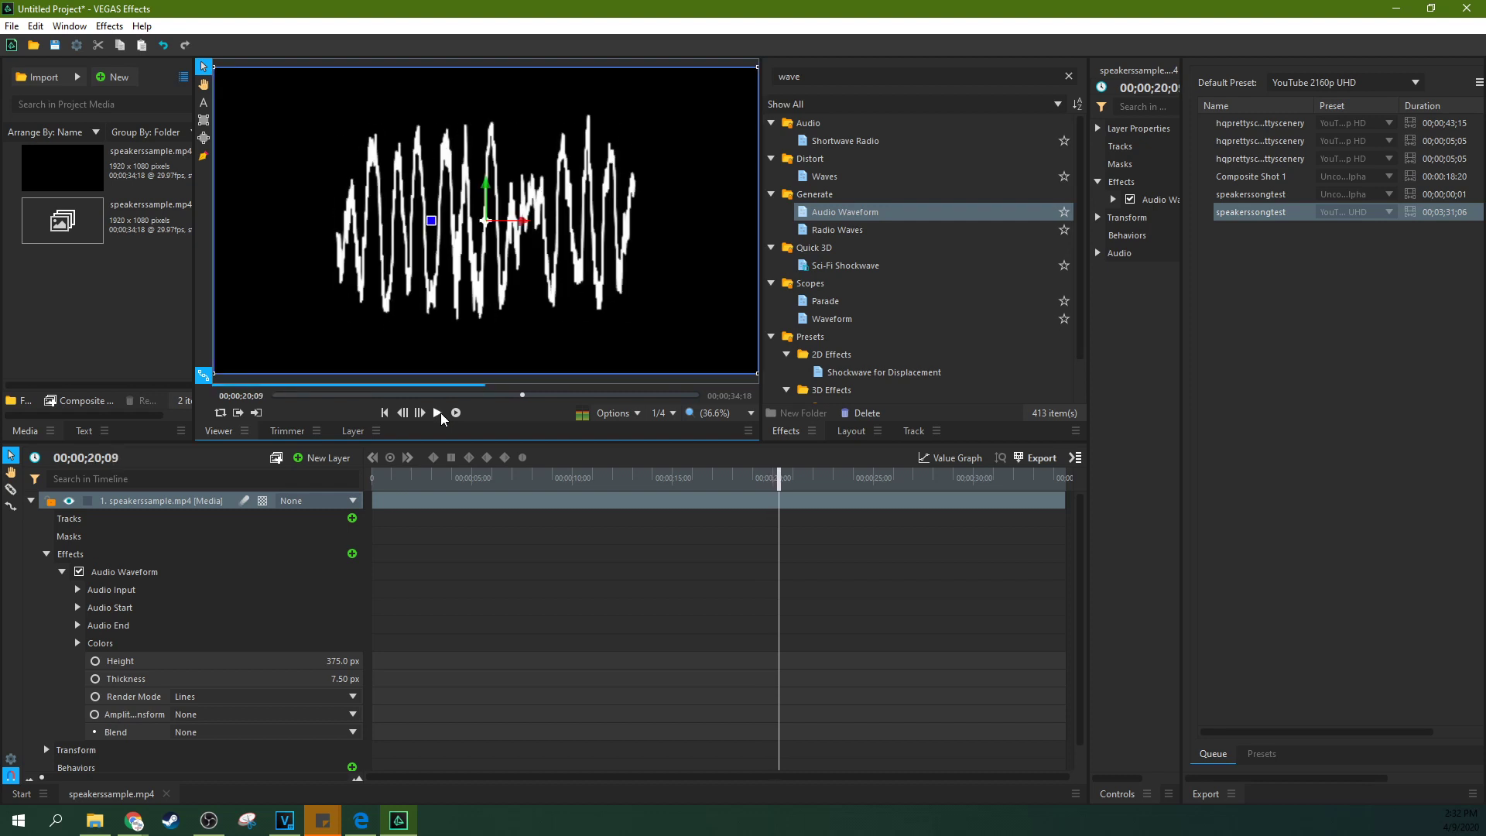
drag(476, 485, 431, 485)
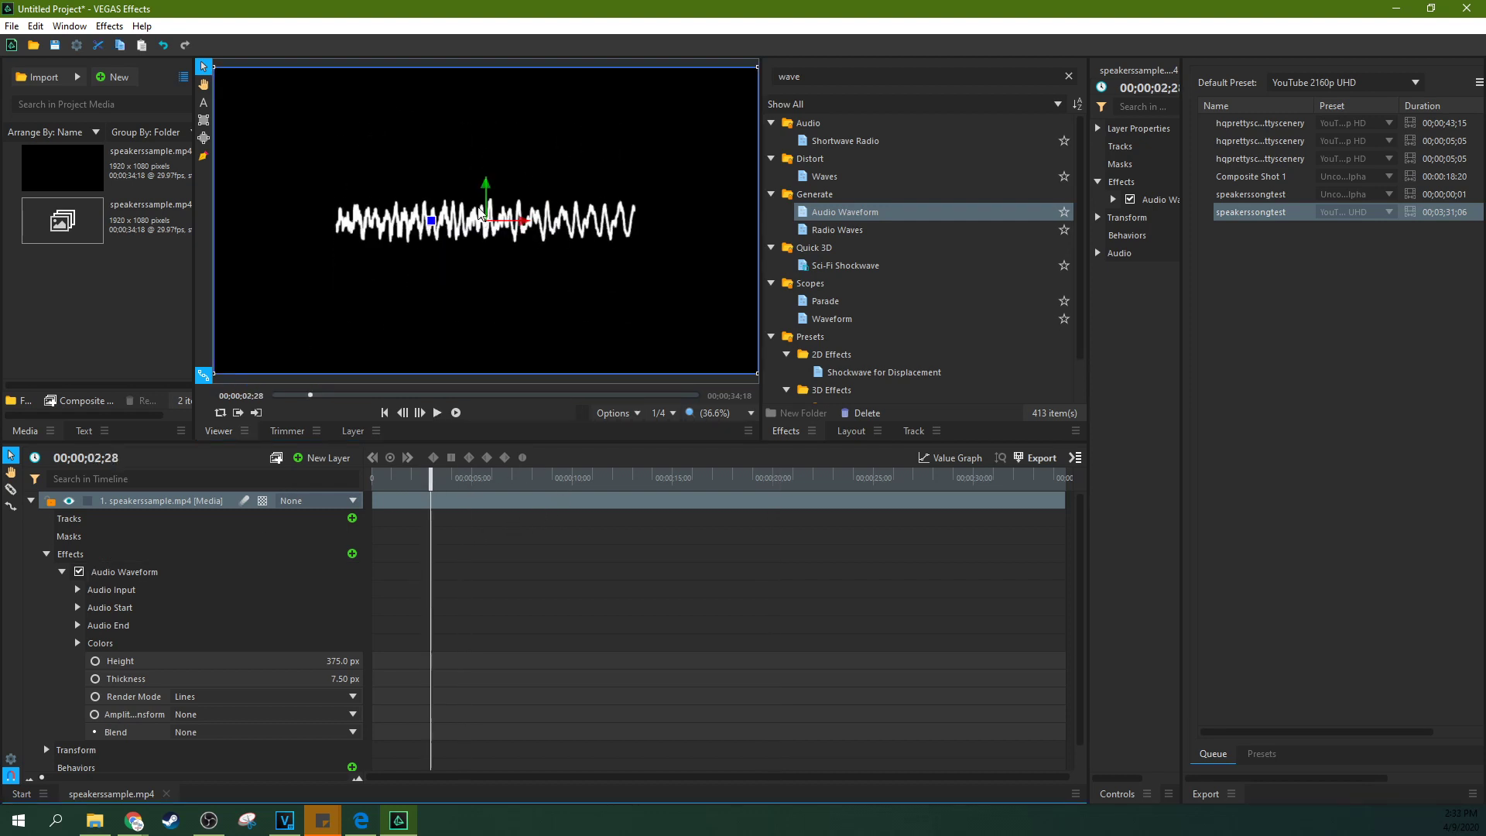
drag(490, 224, 516, 192)
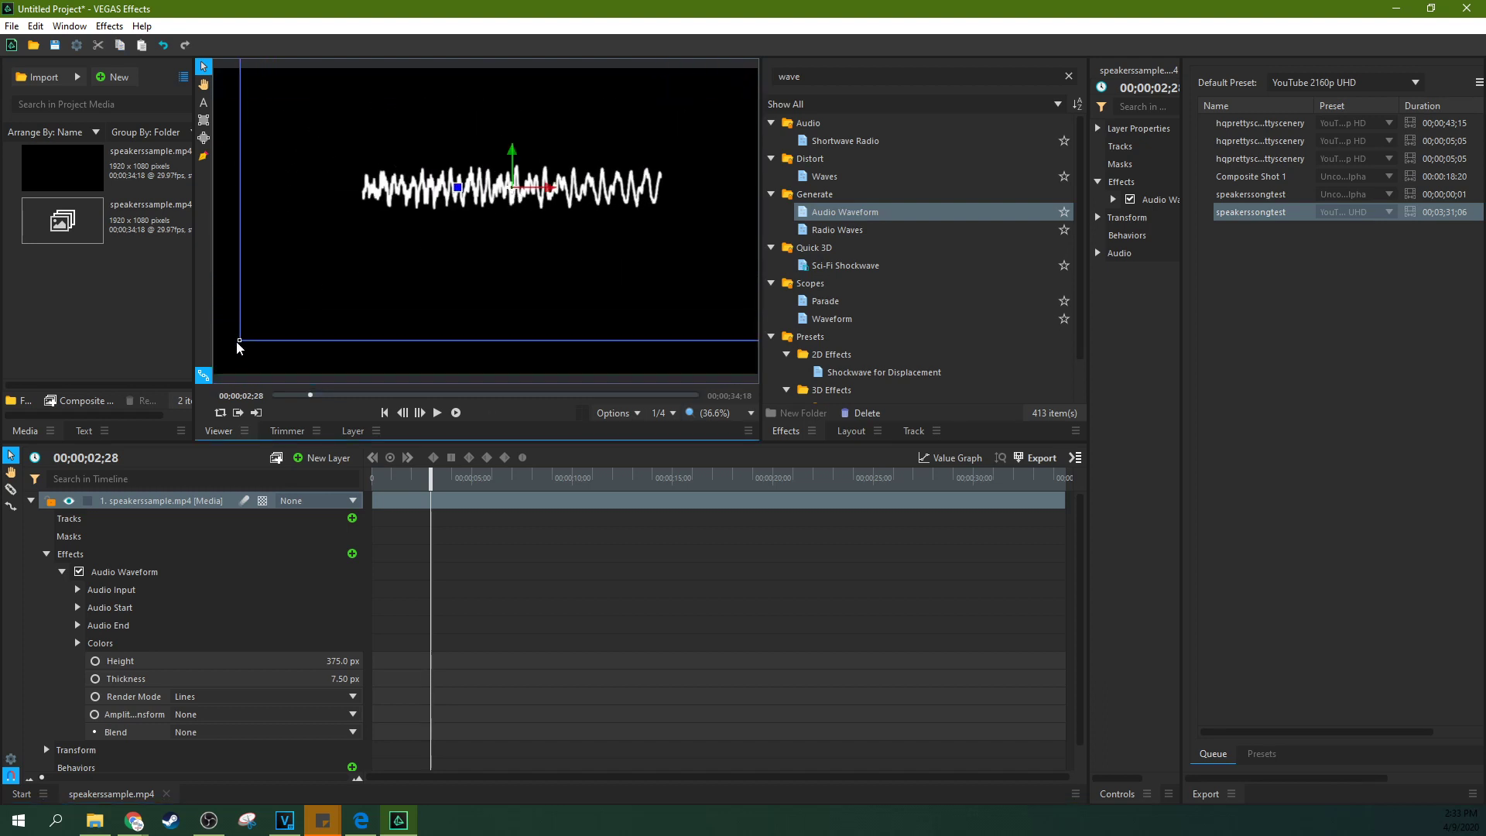
drag(239, 341, 356, 290)
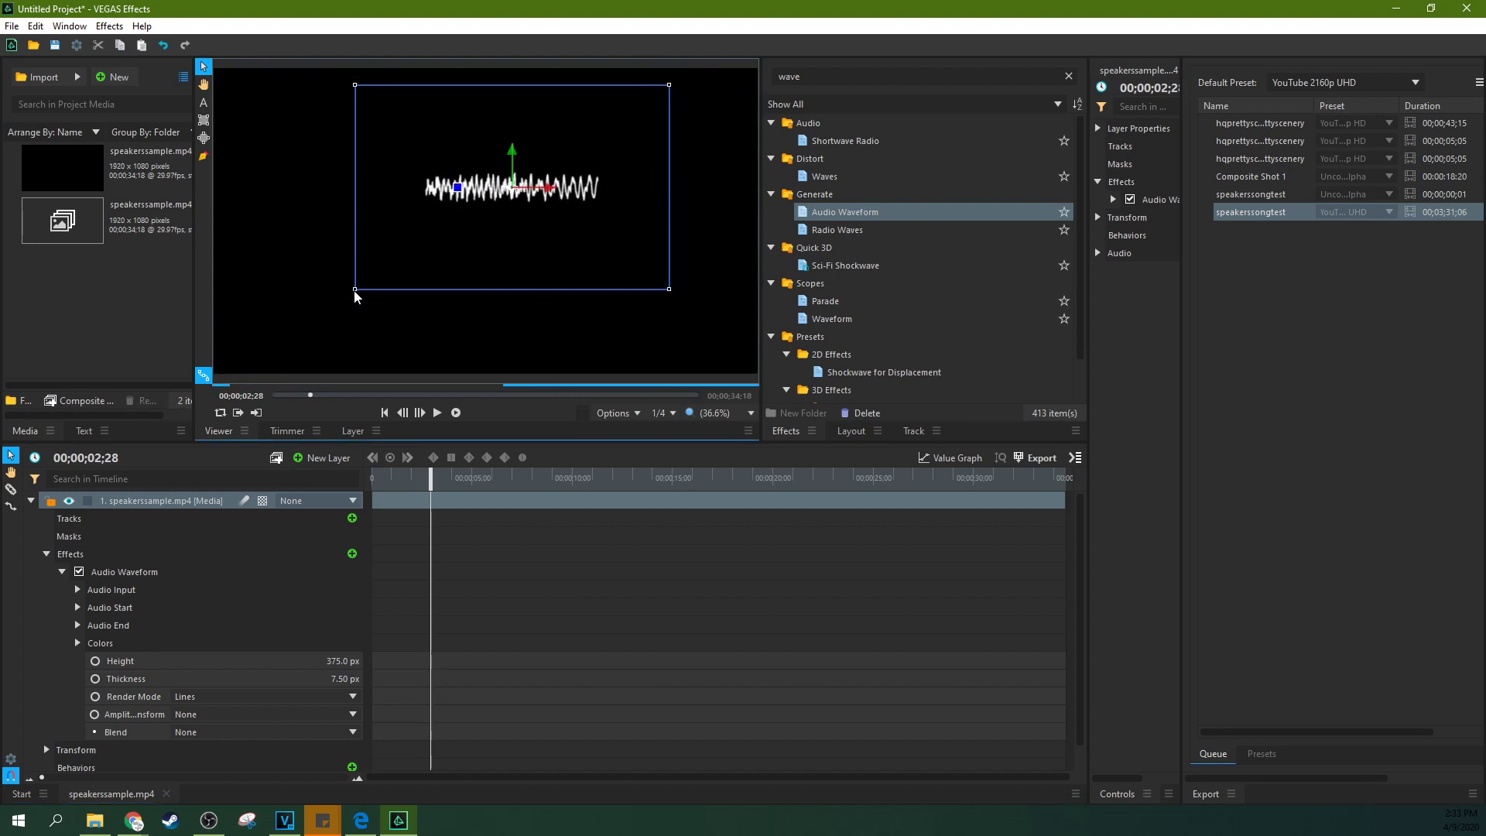
key(ctrl+z)
key(ctrl+z)
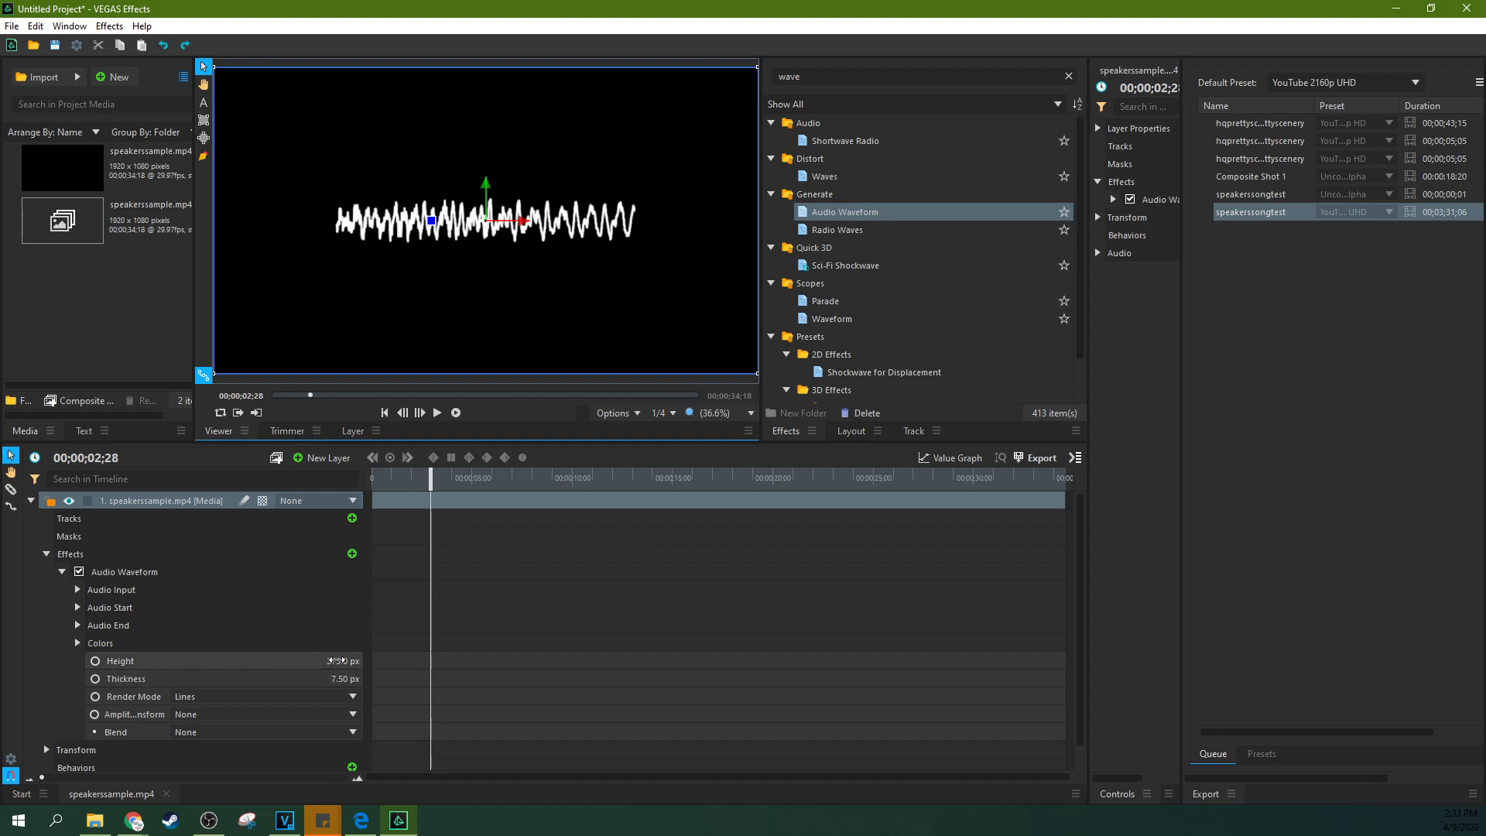
Step: Lower the waveform to Height 139 px and Thickness 0.01 px, then preview from 4 seconds
click(335, 660)
drag(336, 661, 286, 678)
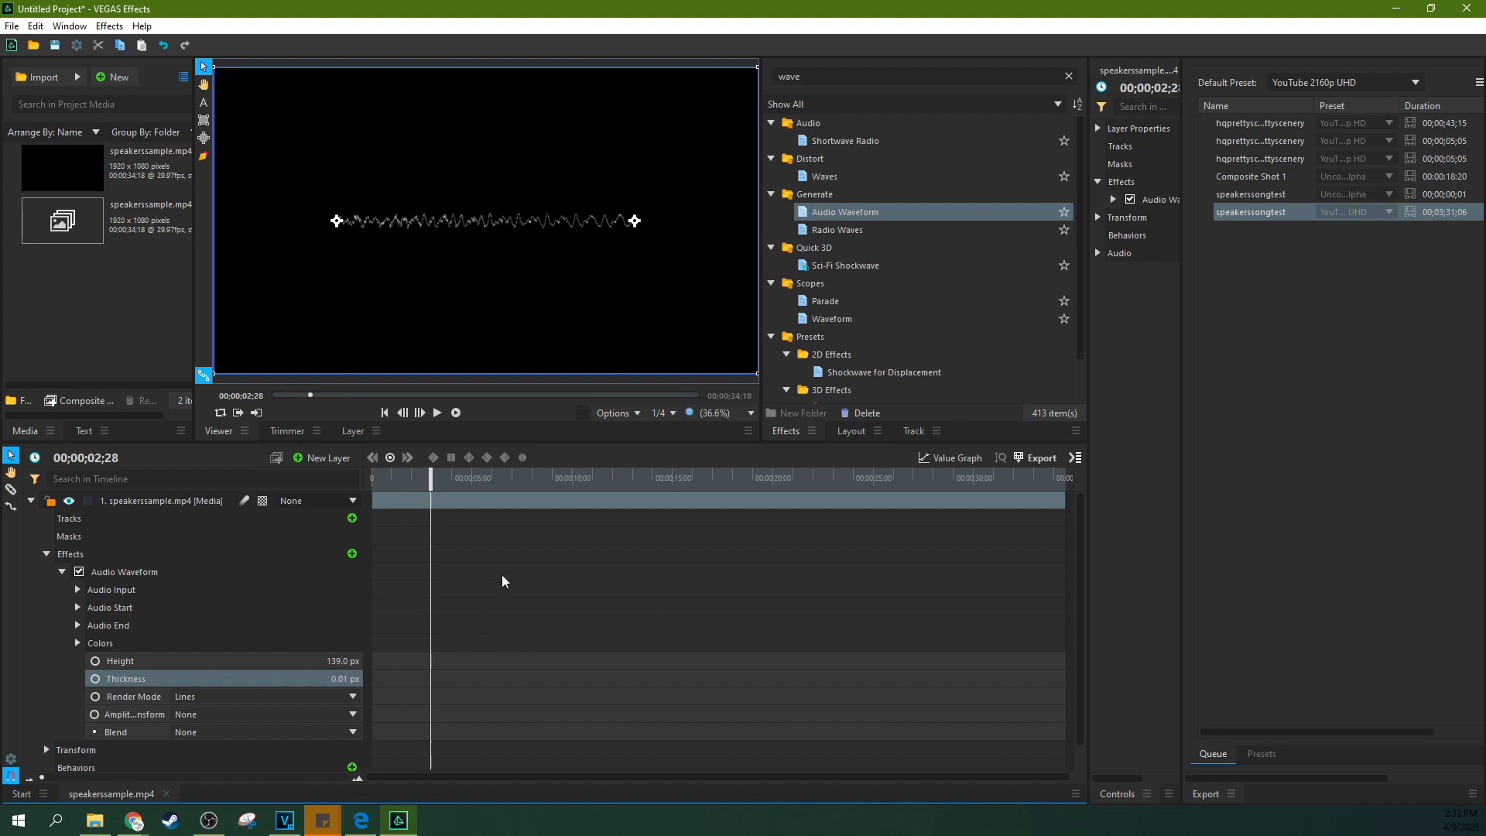
click(453, 485)
click(437, 415)
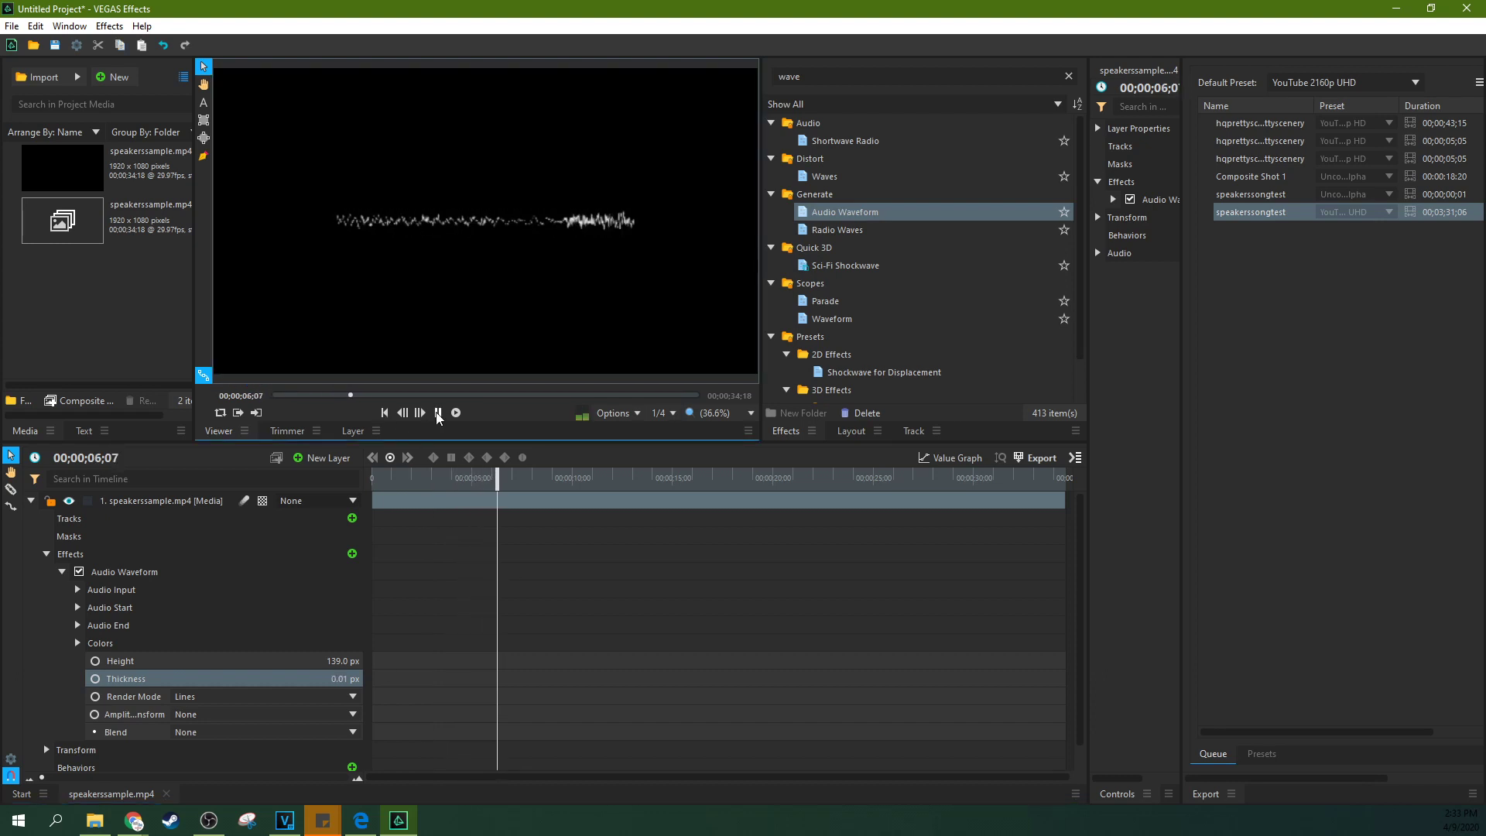
click(437, 414)
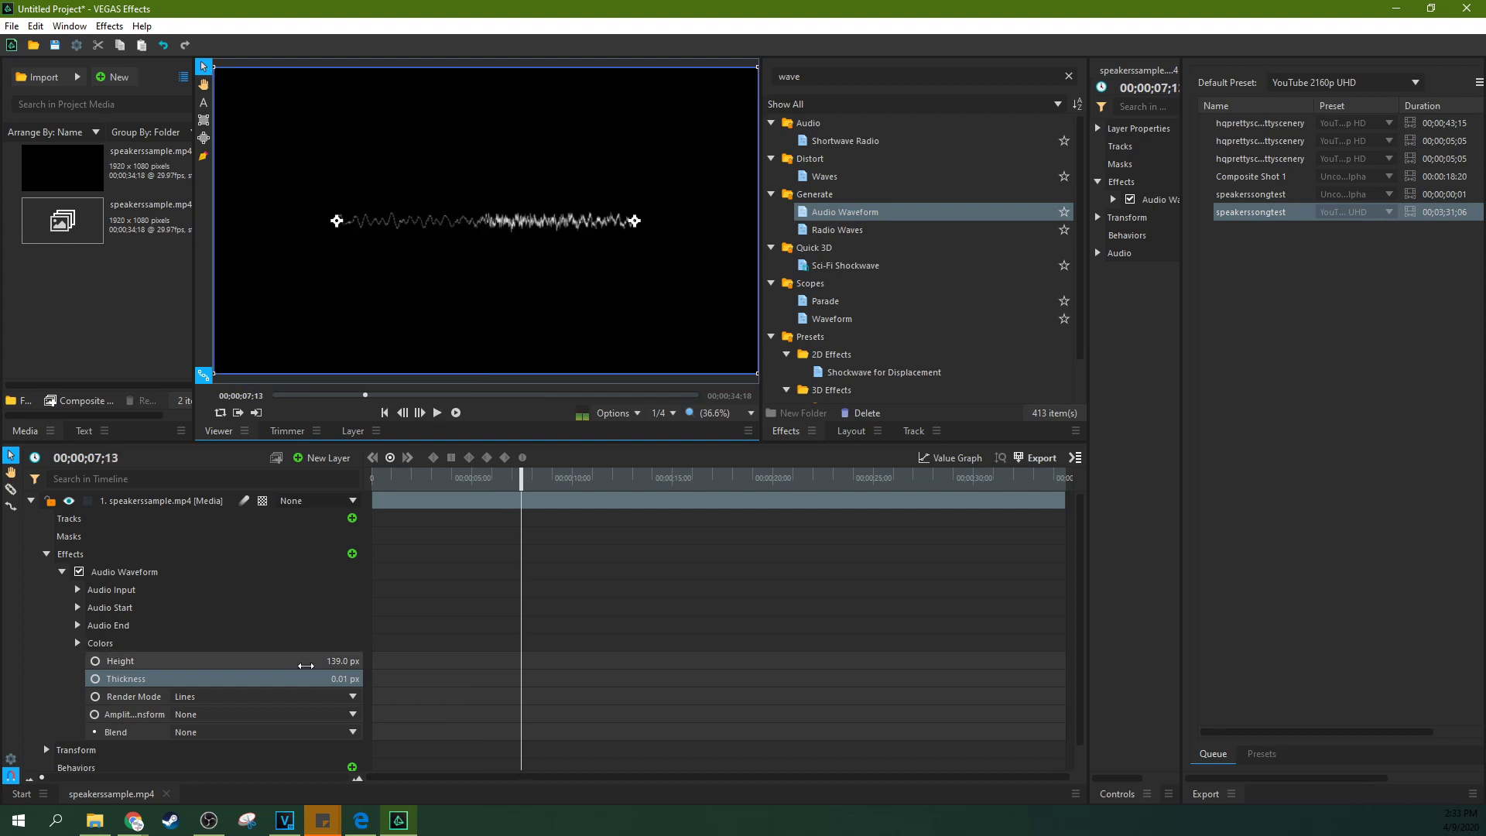
Step: Try the Bar Graph render mode in a preview, then settle on Points render mode
click(220, 701)
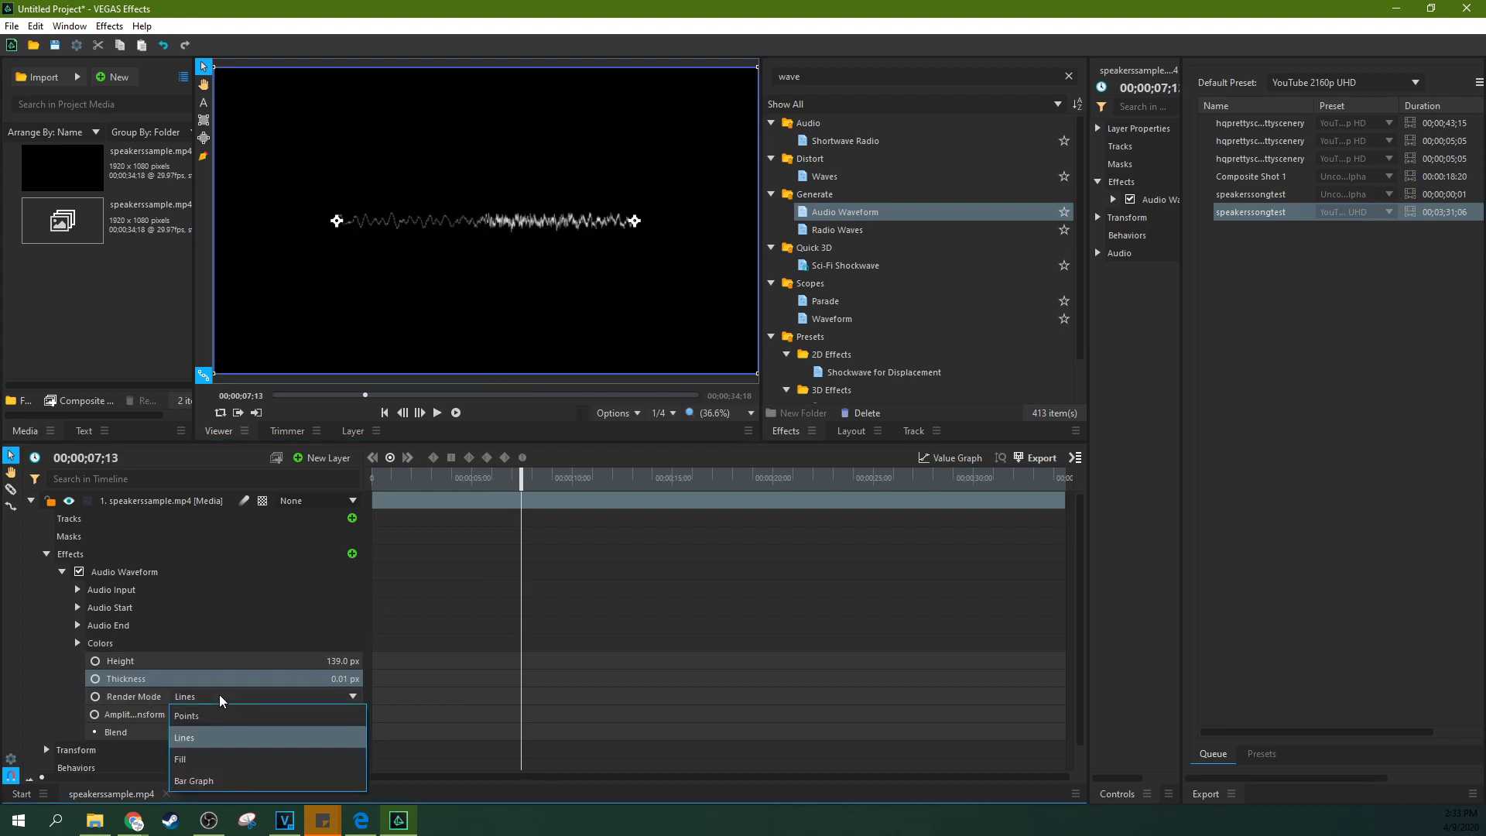
click(193, 714)
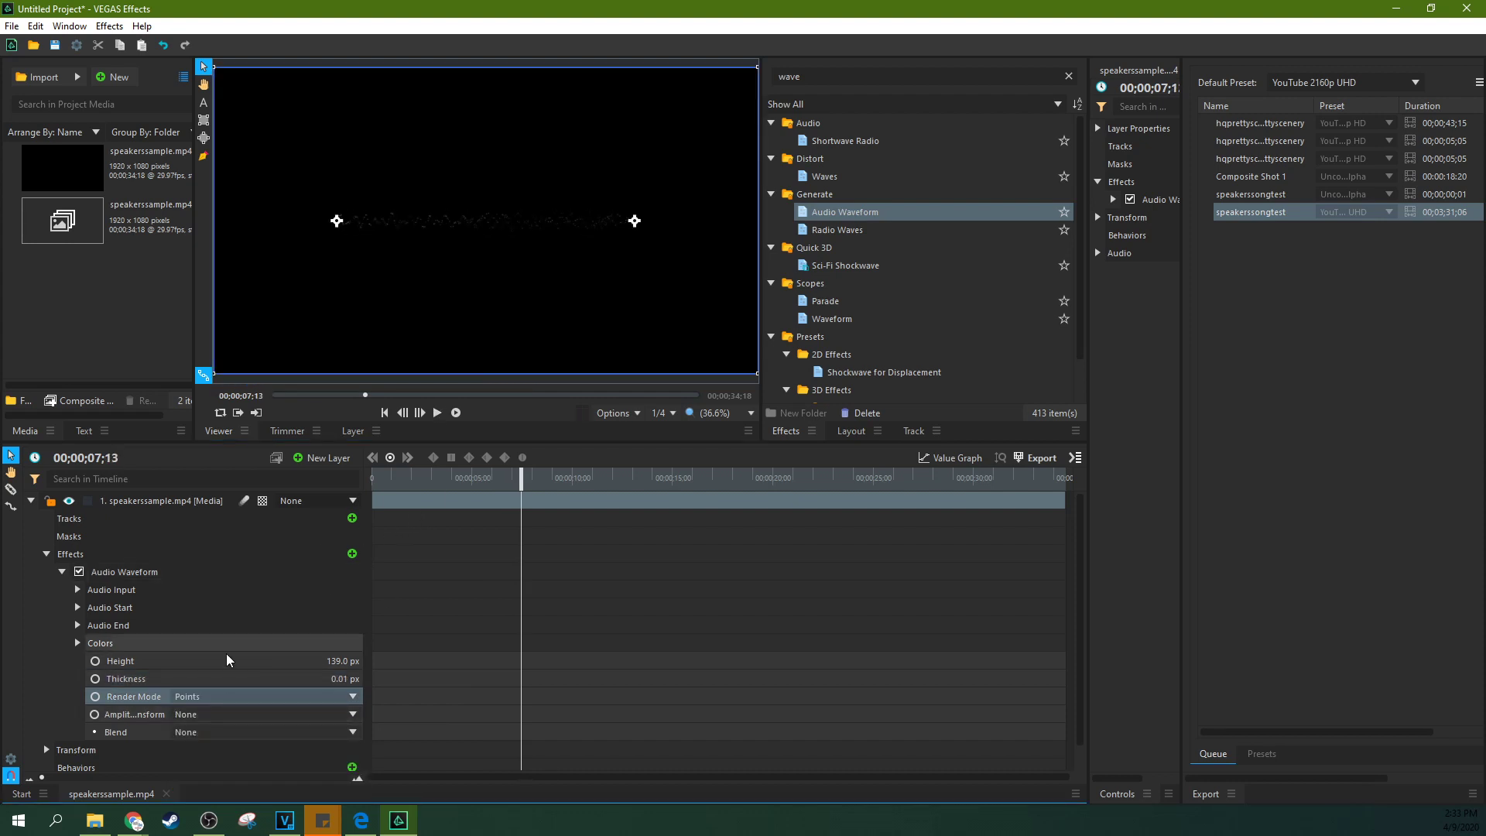
click(222, 699)
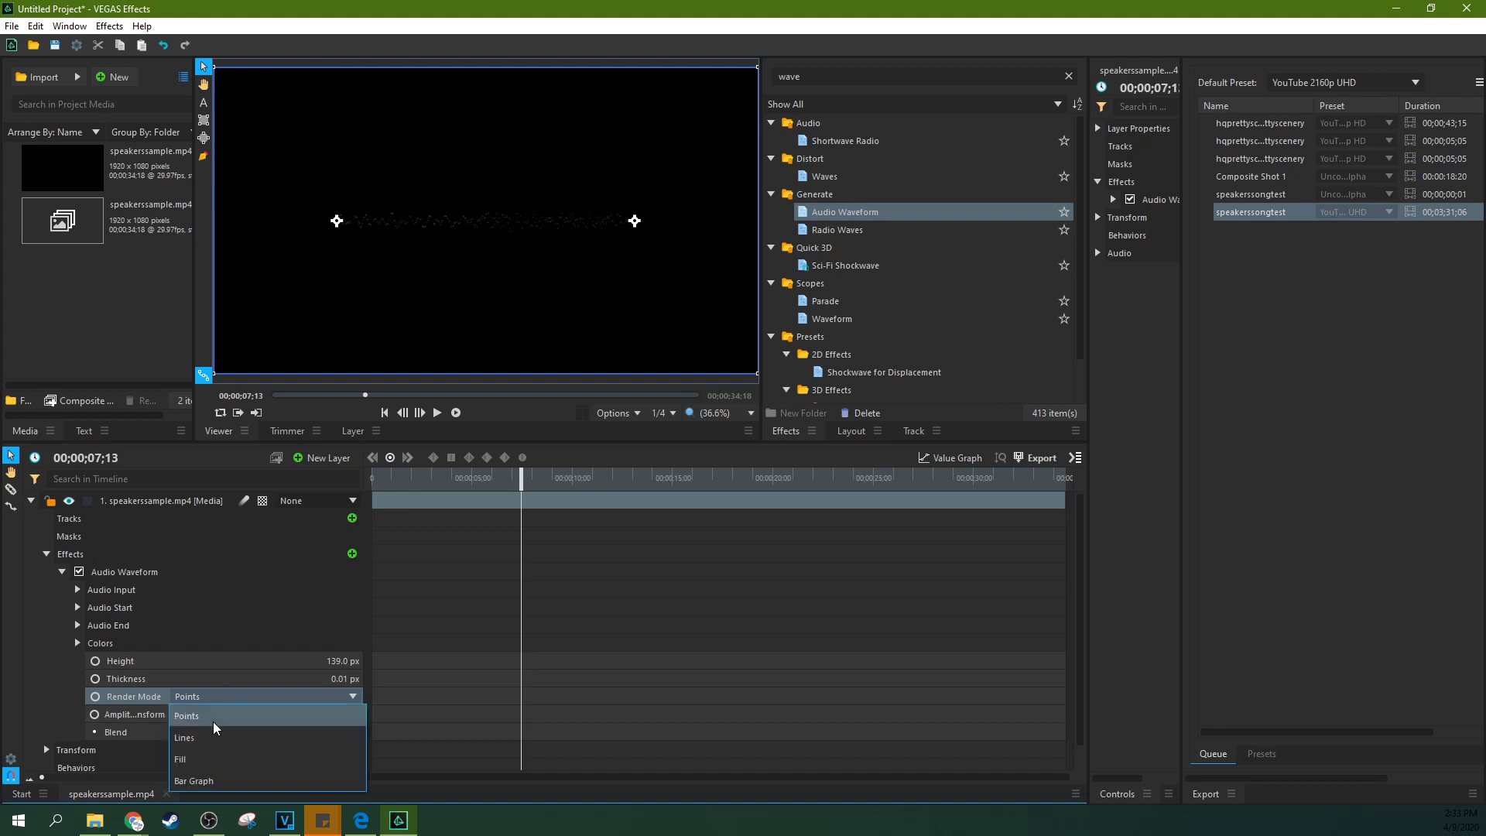
click(197, 786)
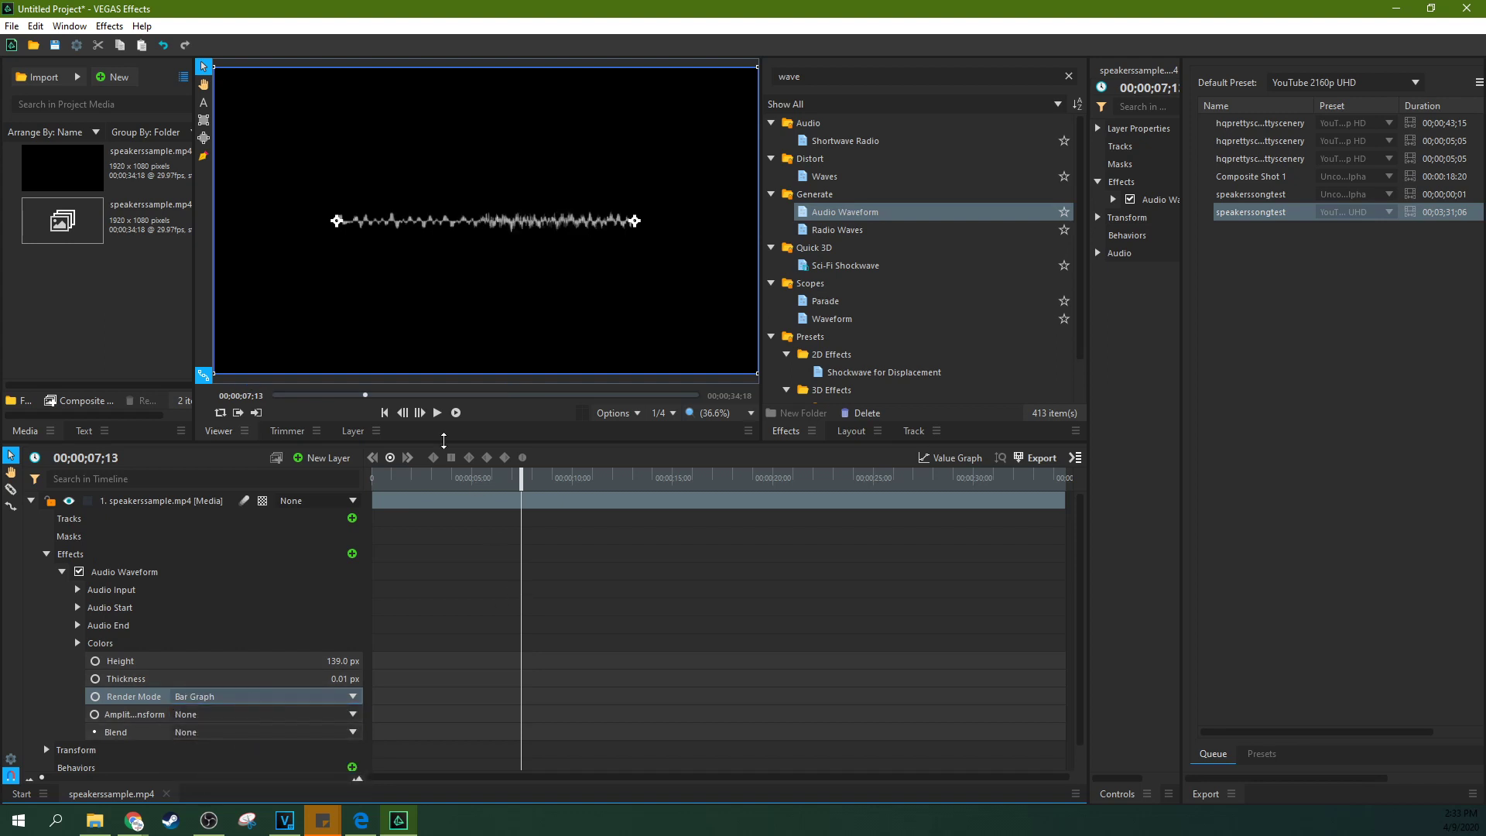
click(438, 416)
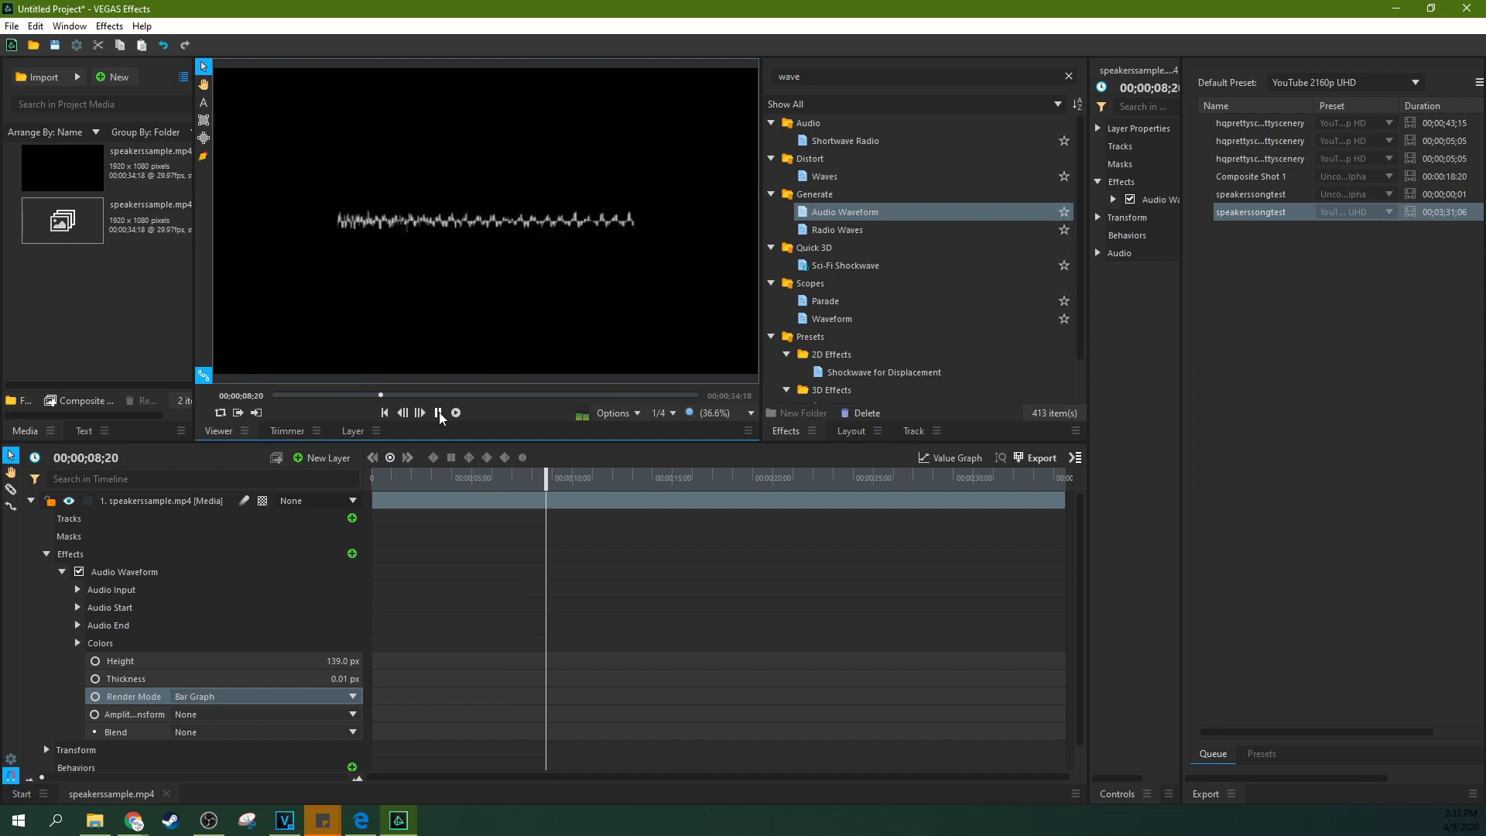
click(438, 413)
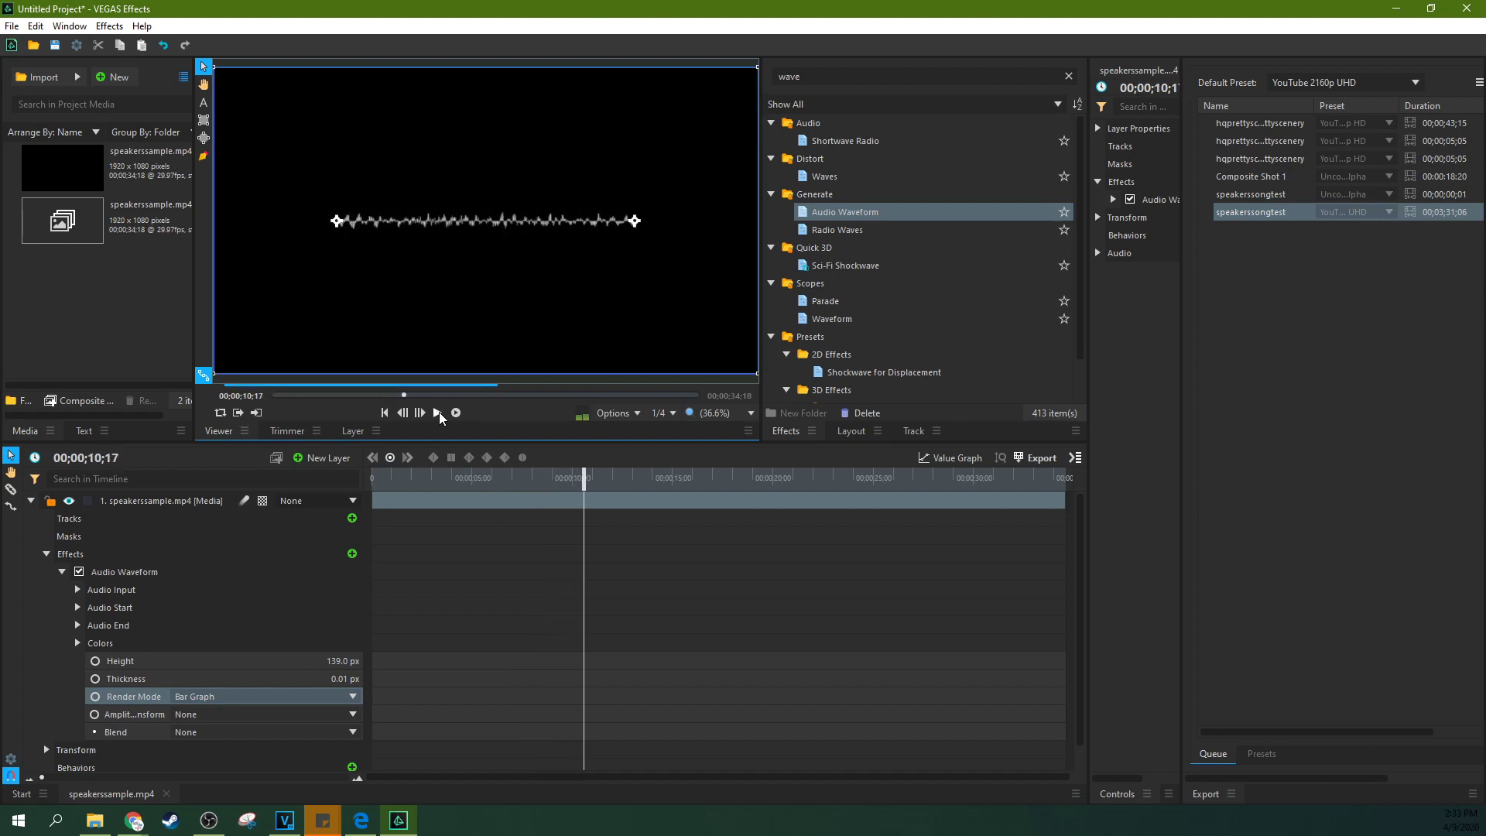
click(311, 697)
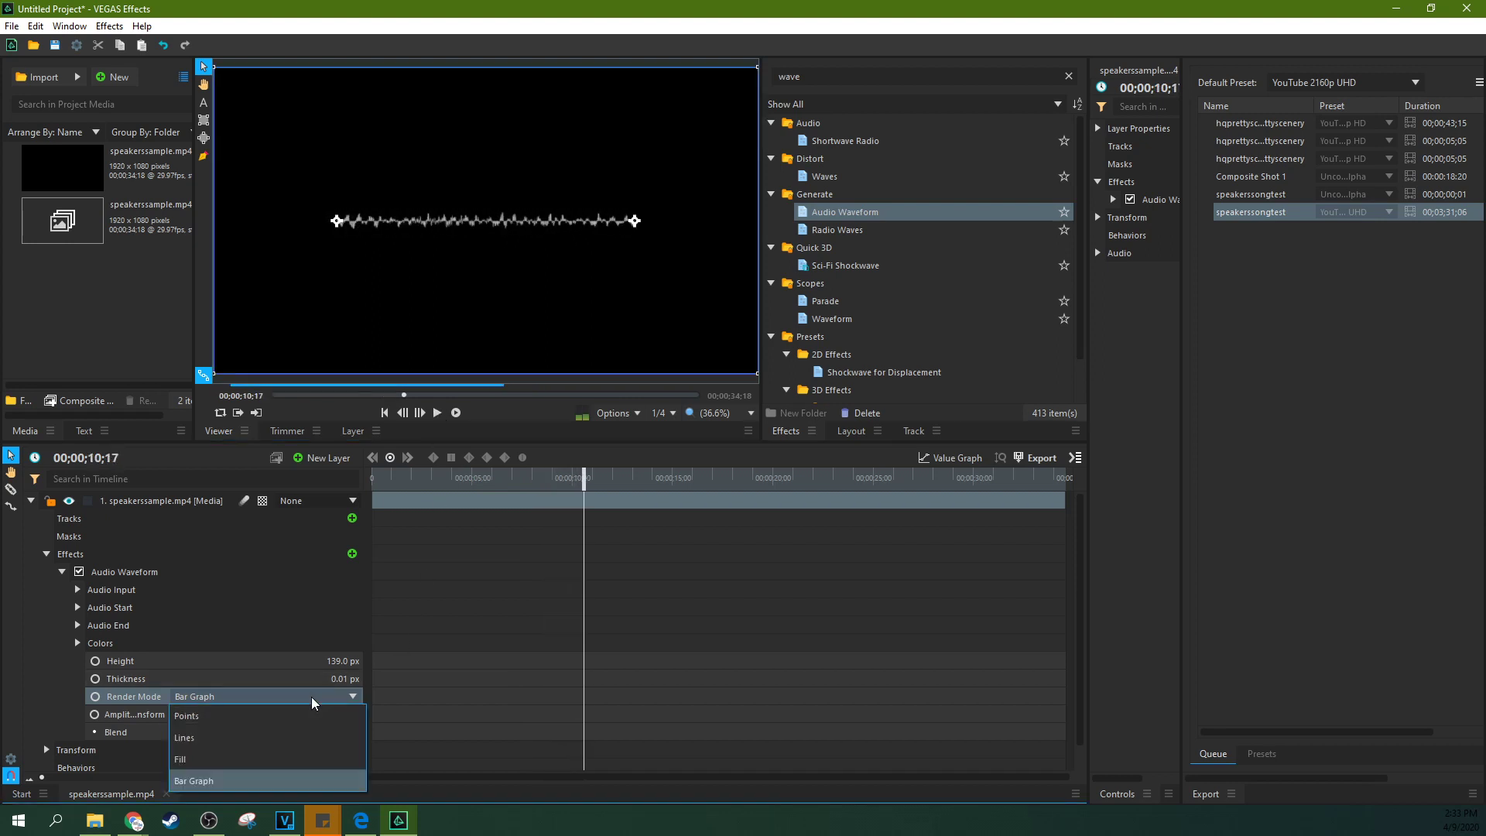
click(255, 715)
click(248, 713)
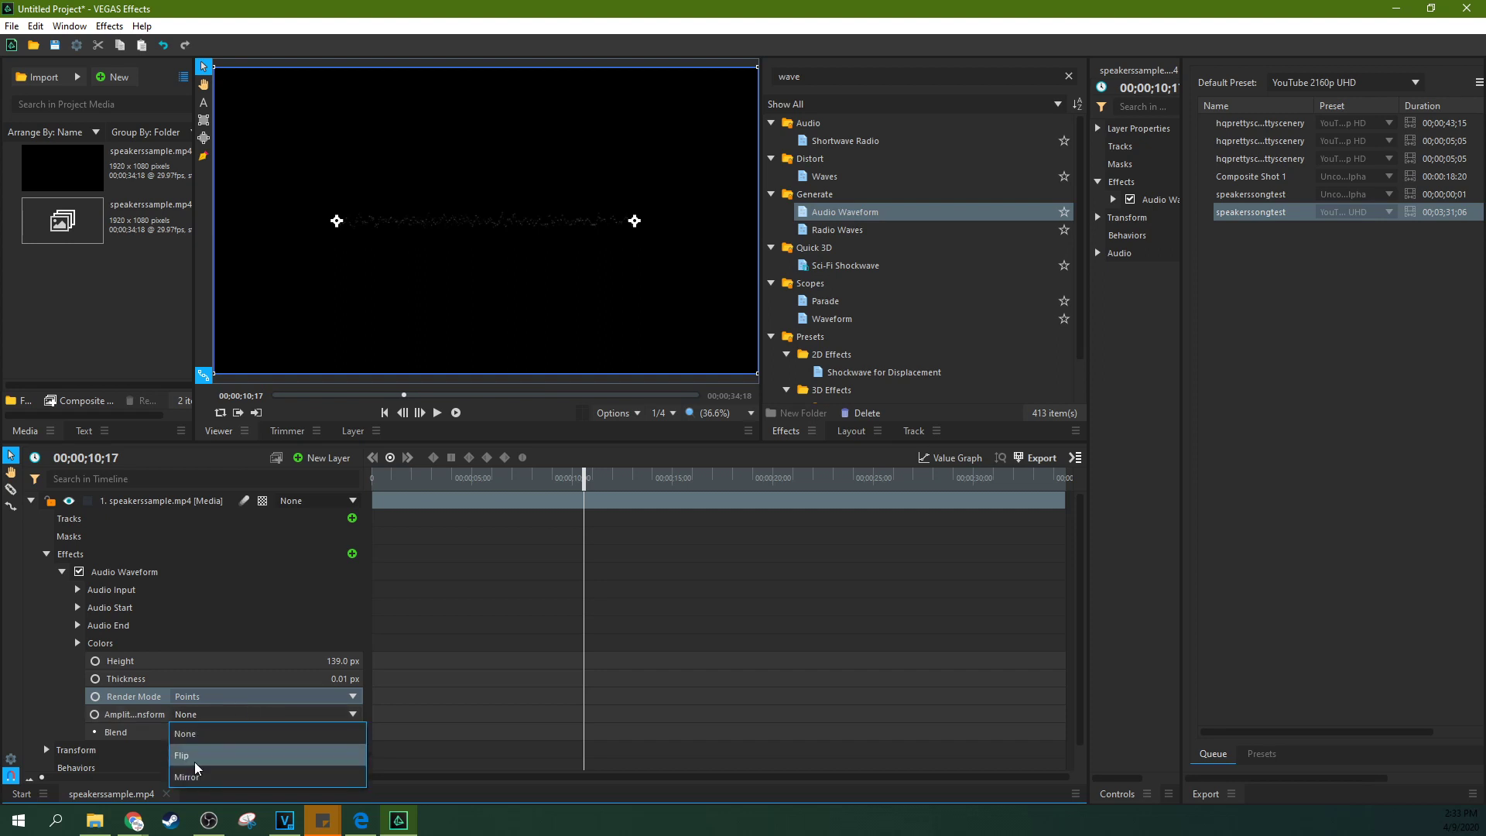
click(194, 761)
click(268, 712)
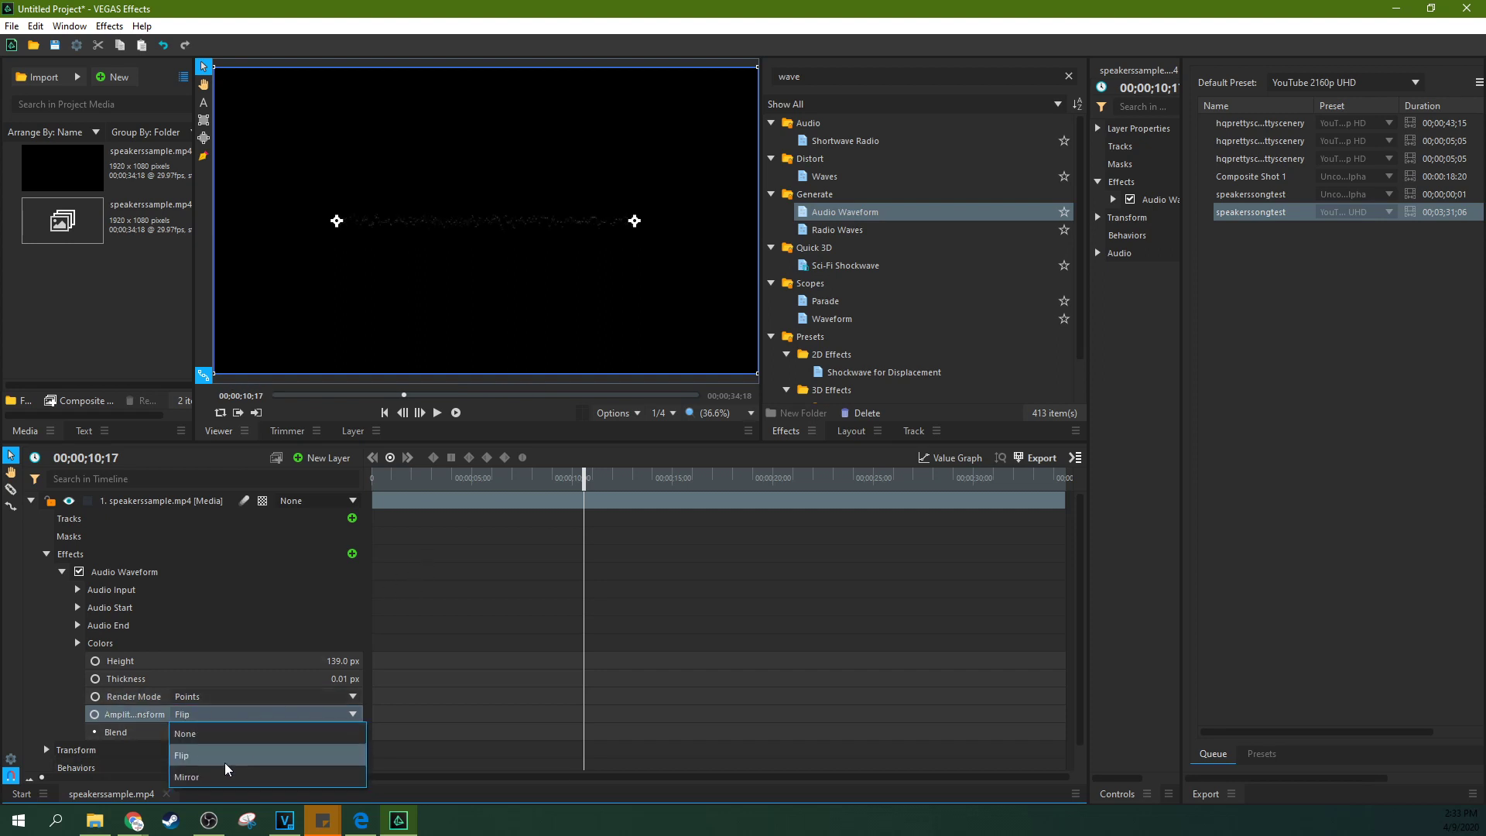
click(223, 766)
click(238, 715)
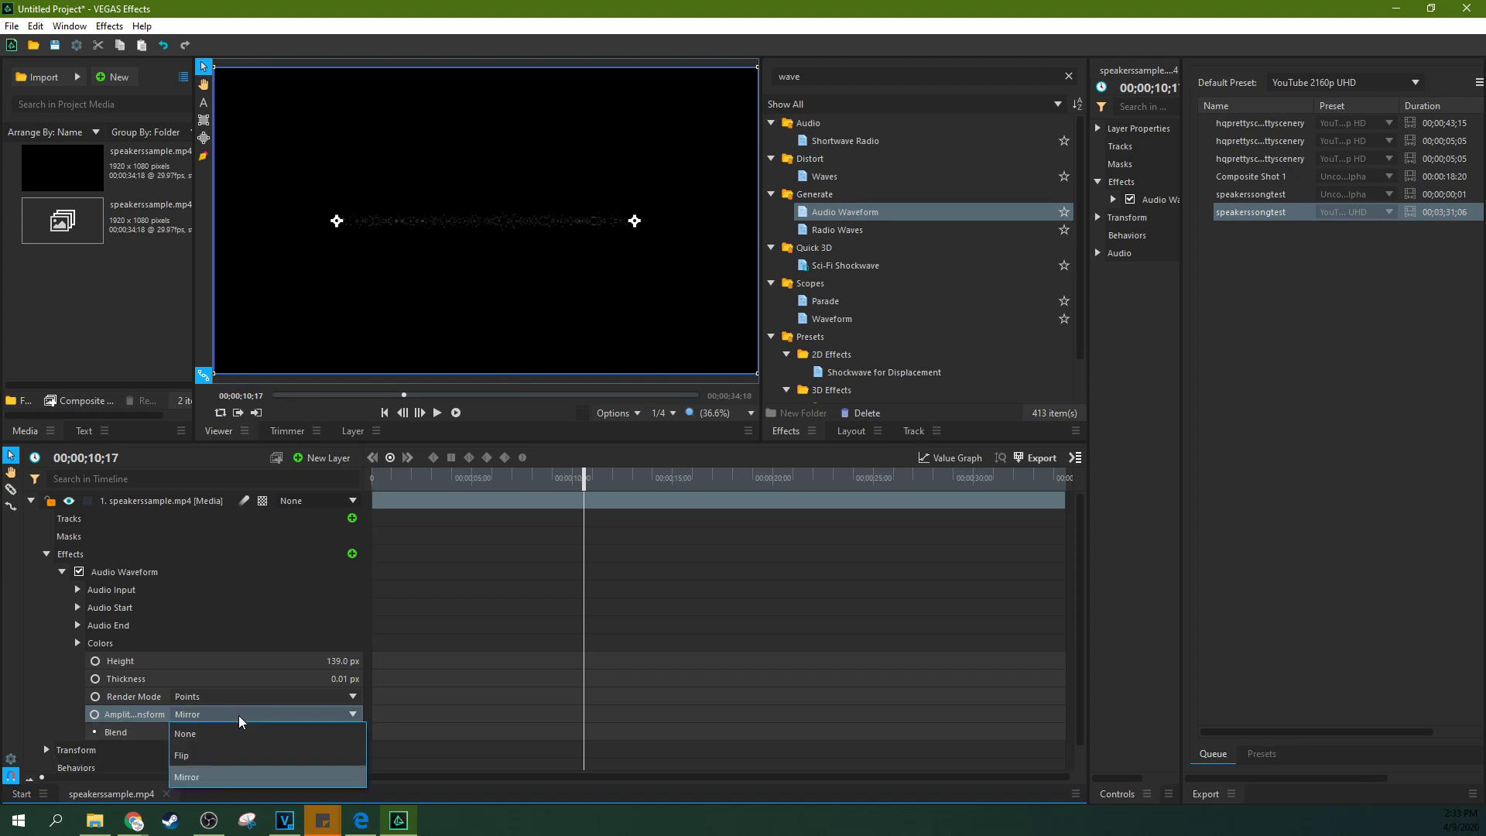
click(480, 626)
click(480, 504)
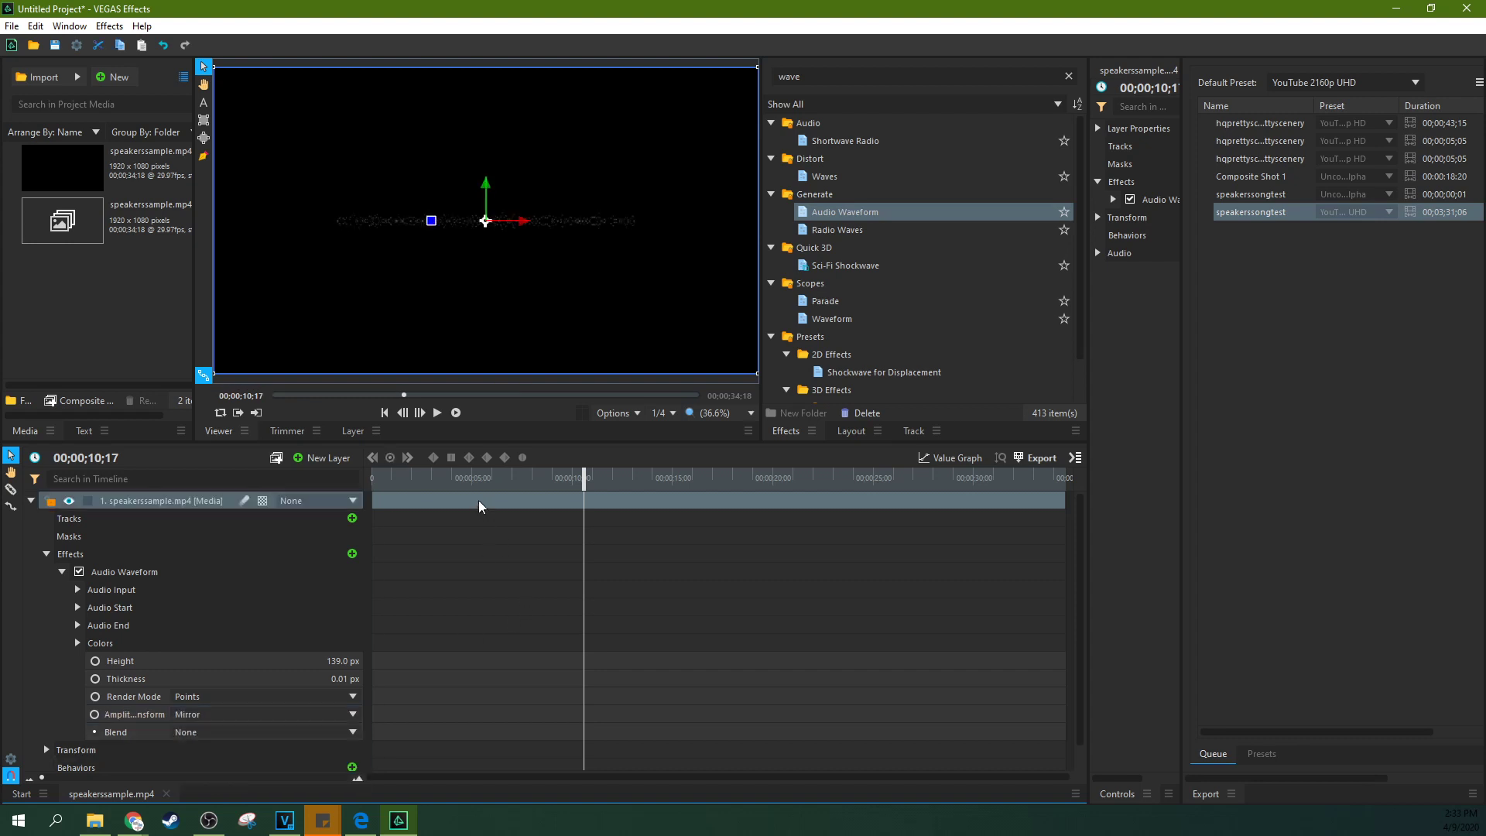
click(438, 412)
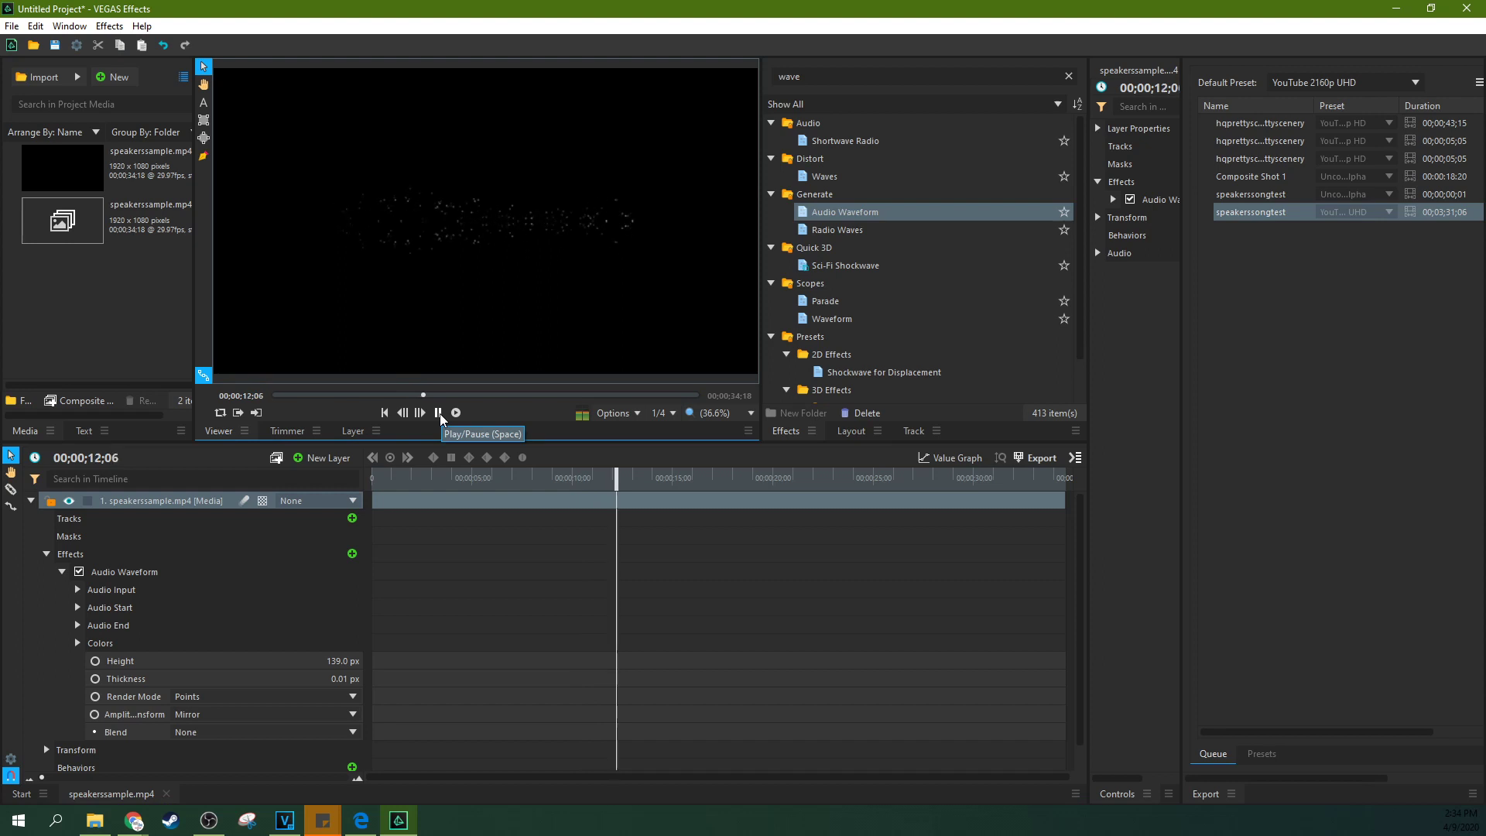
click(439, 413)
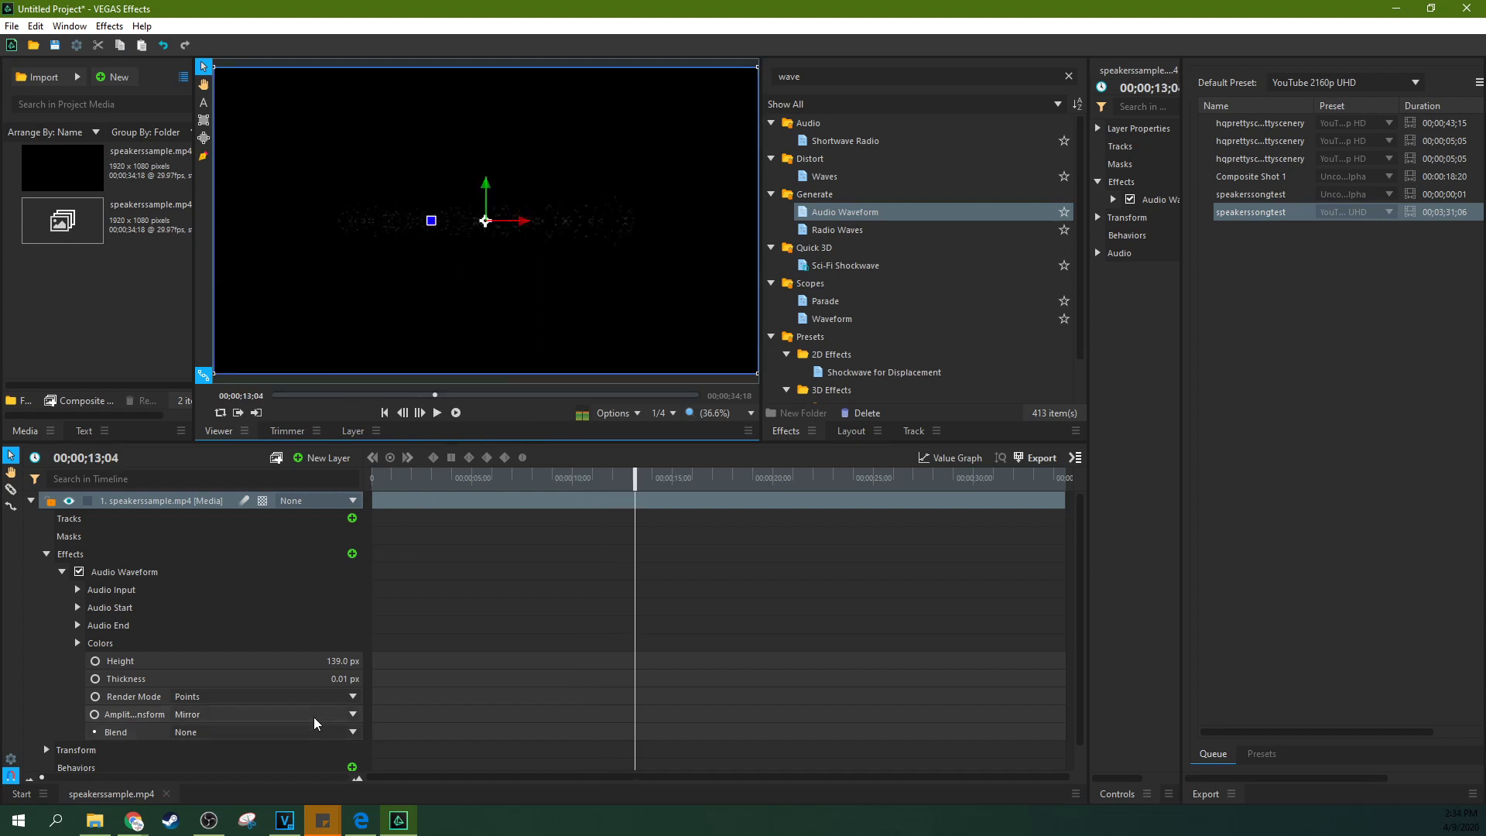
click(355, 713)
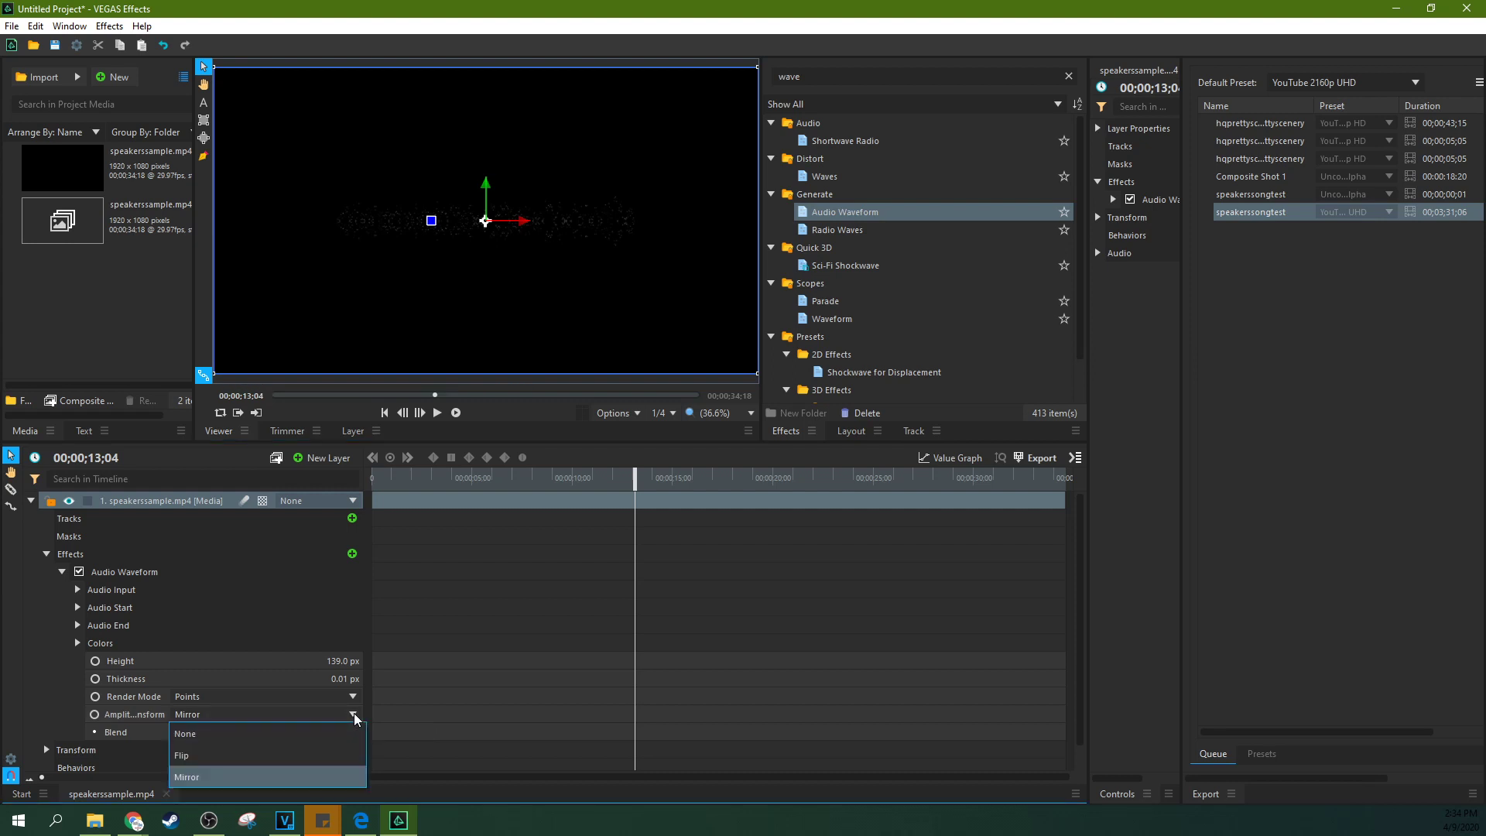
click(282, 728)
Step: Keyframe Height and Thickness, animate Height up to 487 px, and preview to 00;00;11;20
click(107, 673)
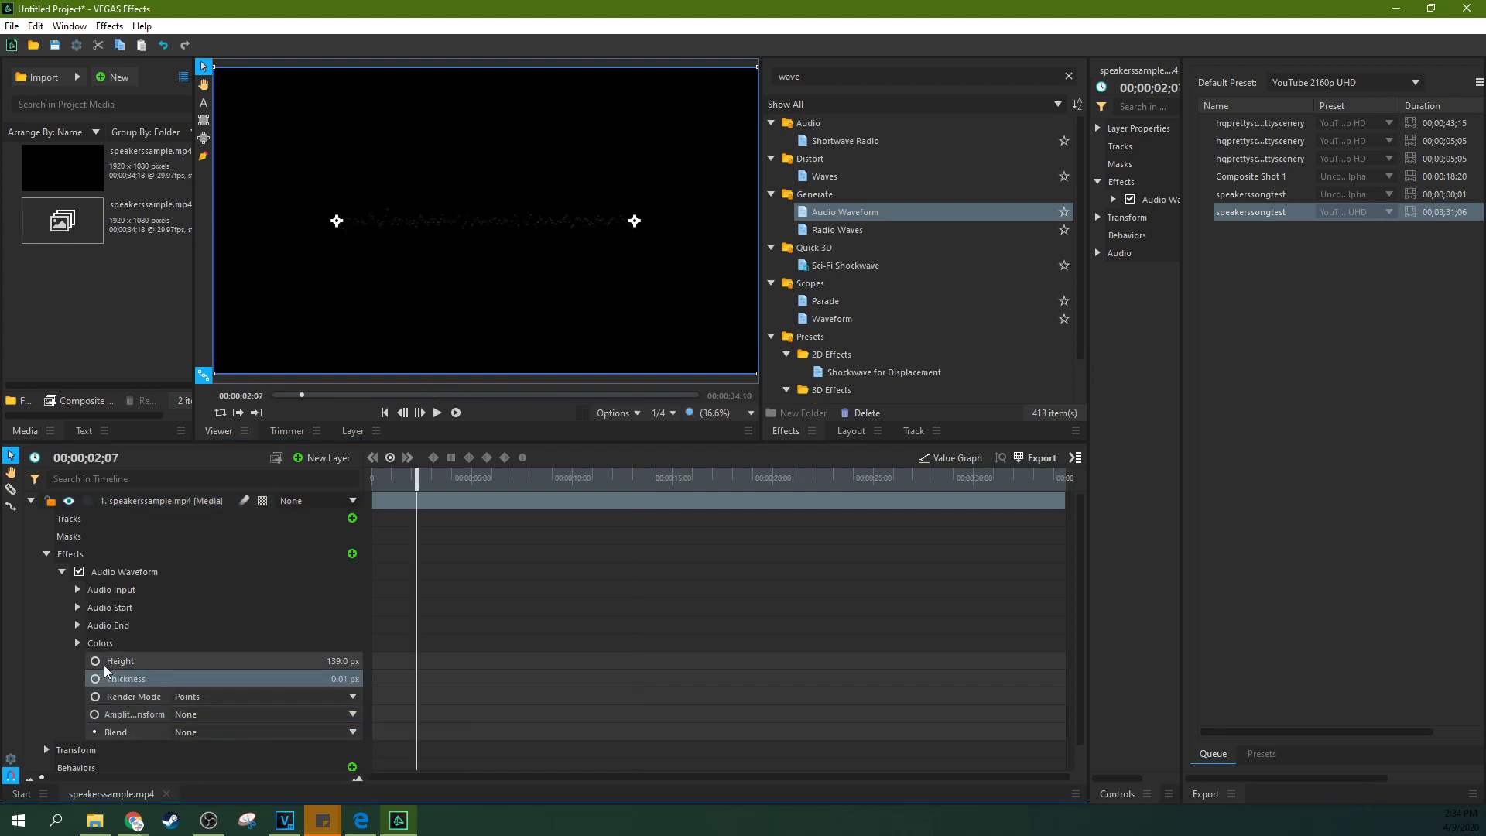
click(95, 661)
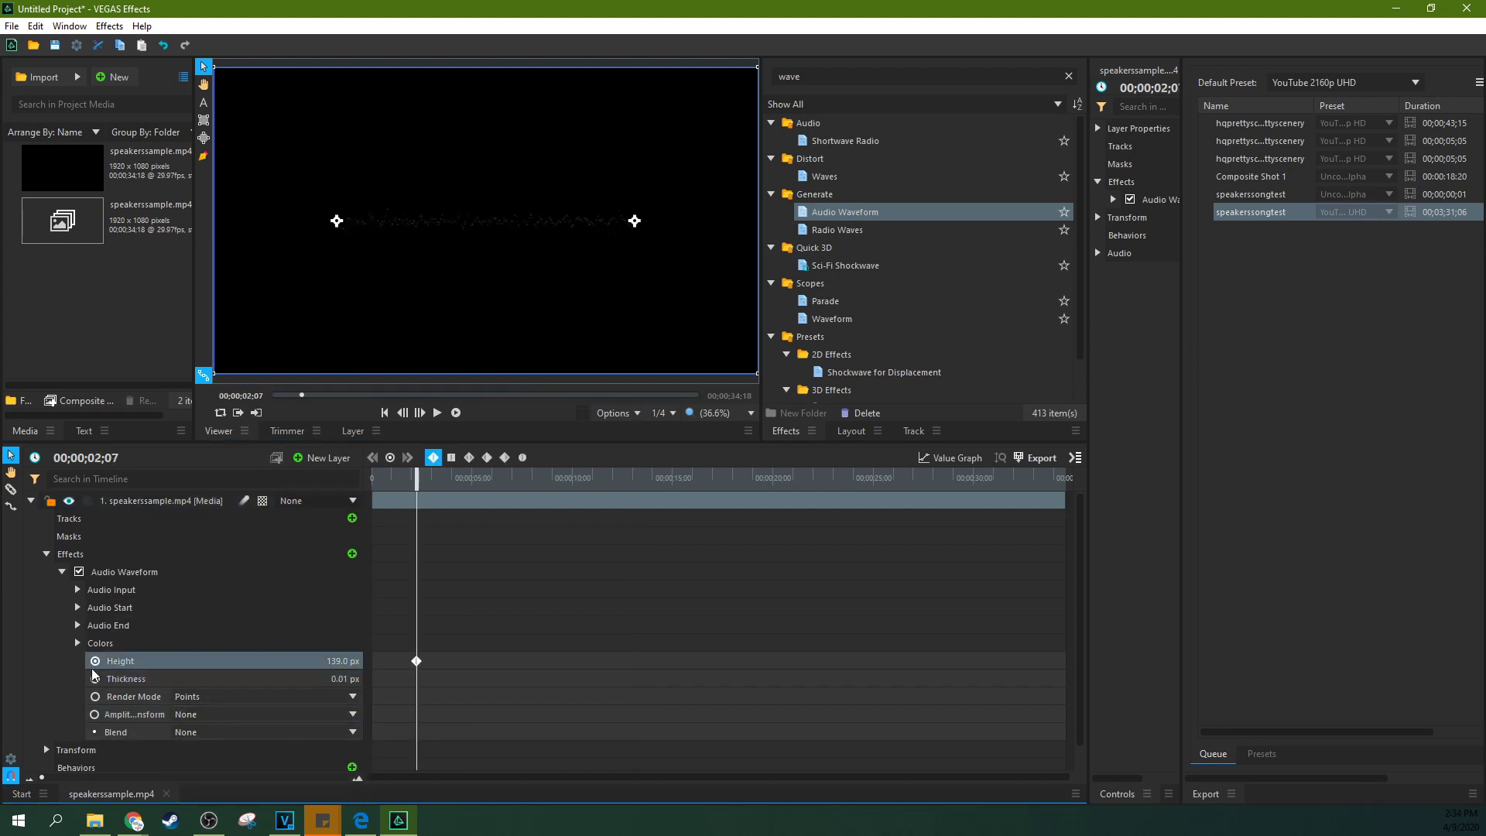
click(95, 679)
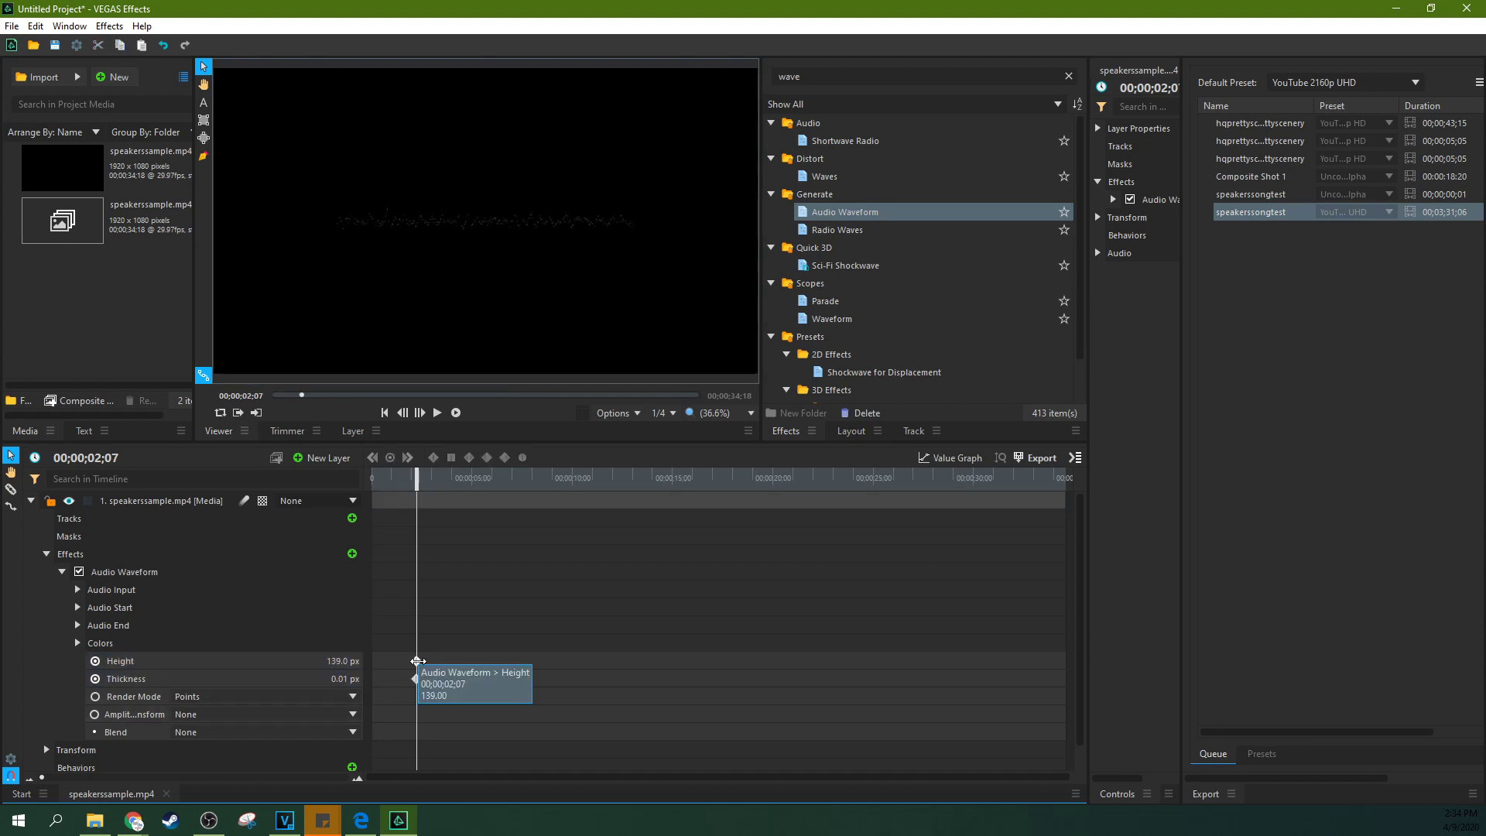
drag(417, 660, 360, 665)
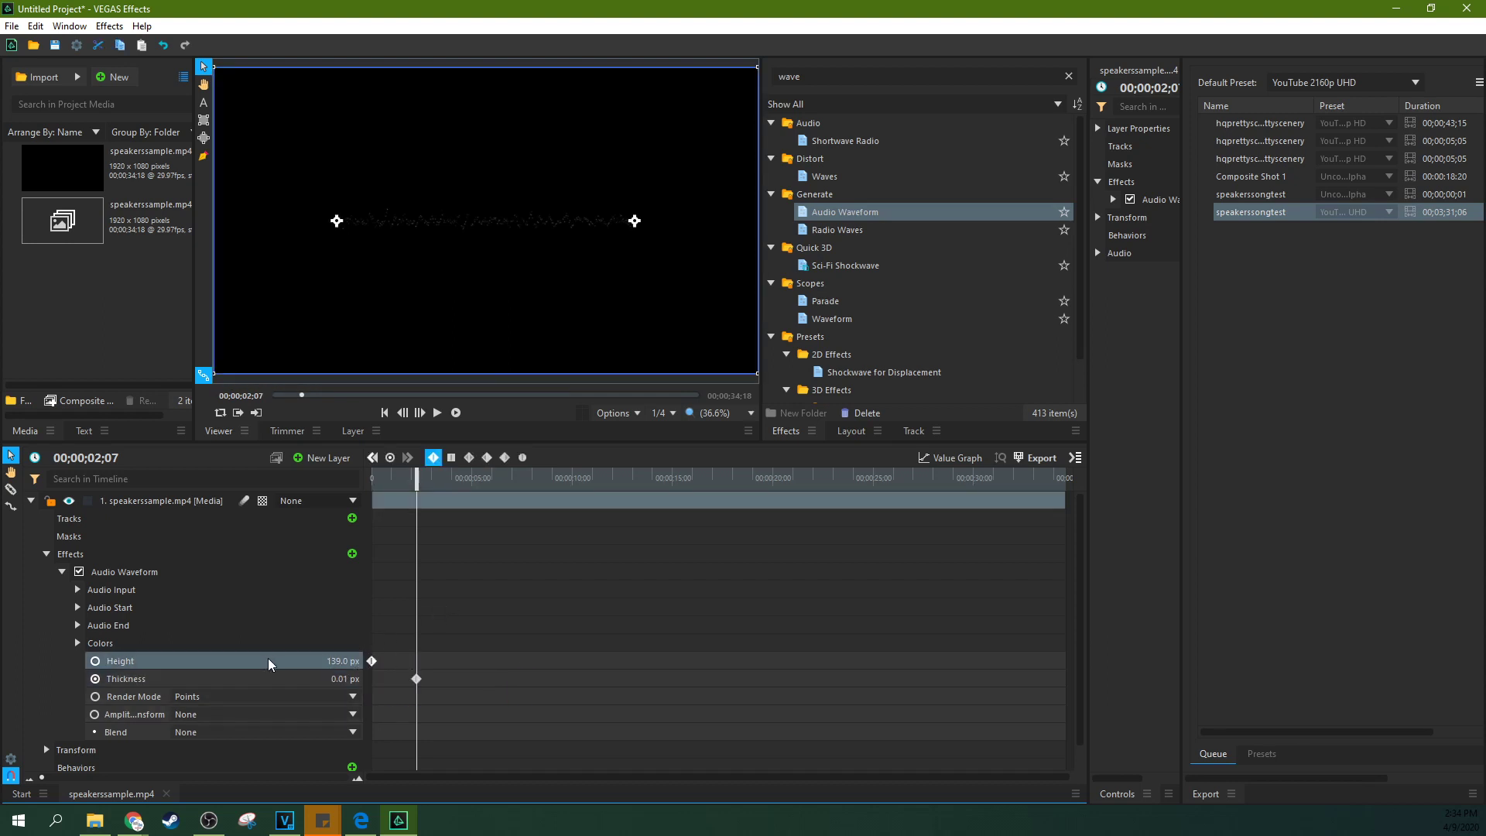
drag(343, 662, 403, 661)
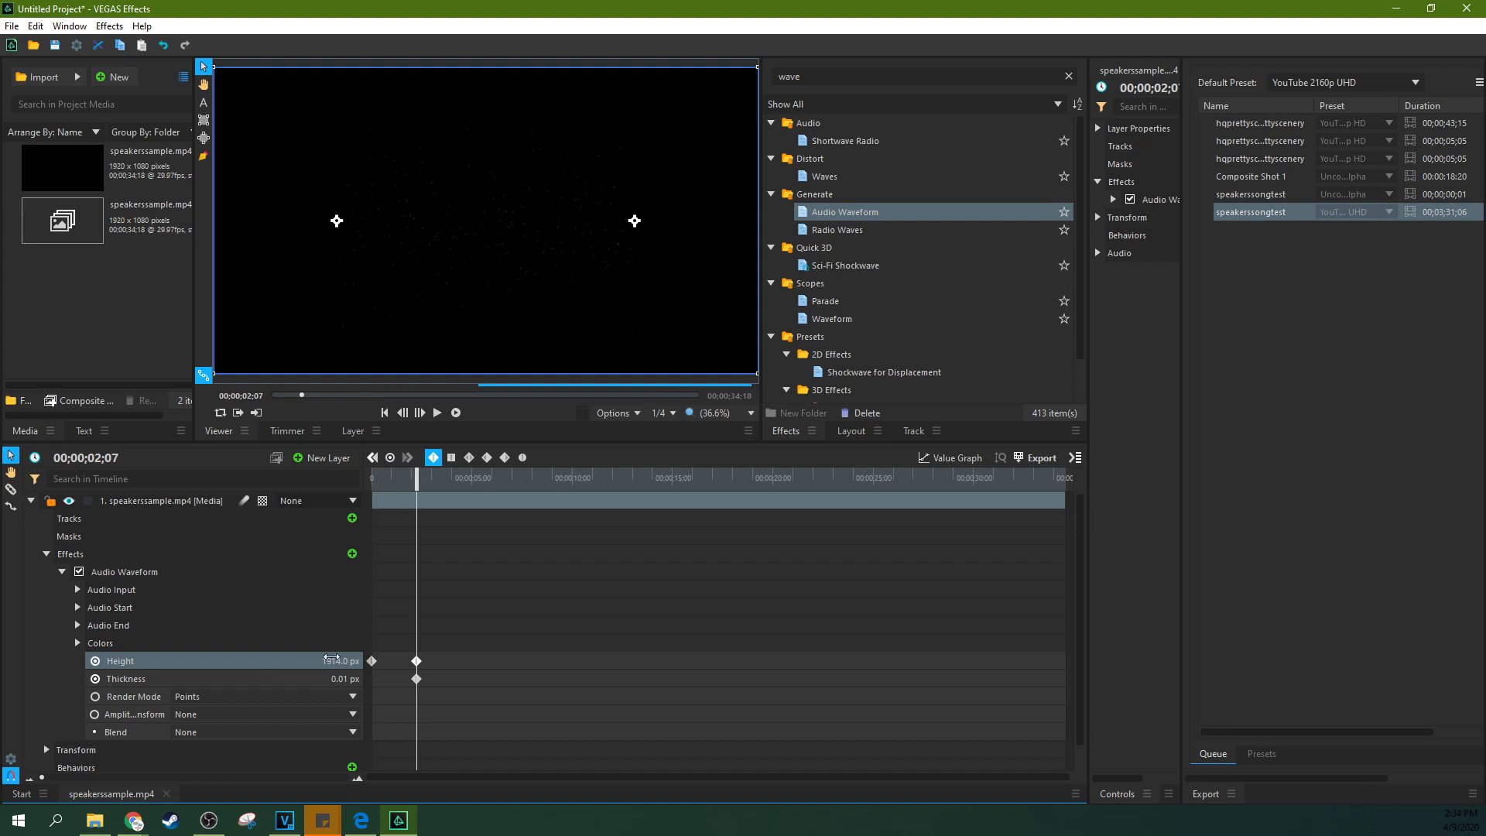
click(436, 413)
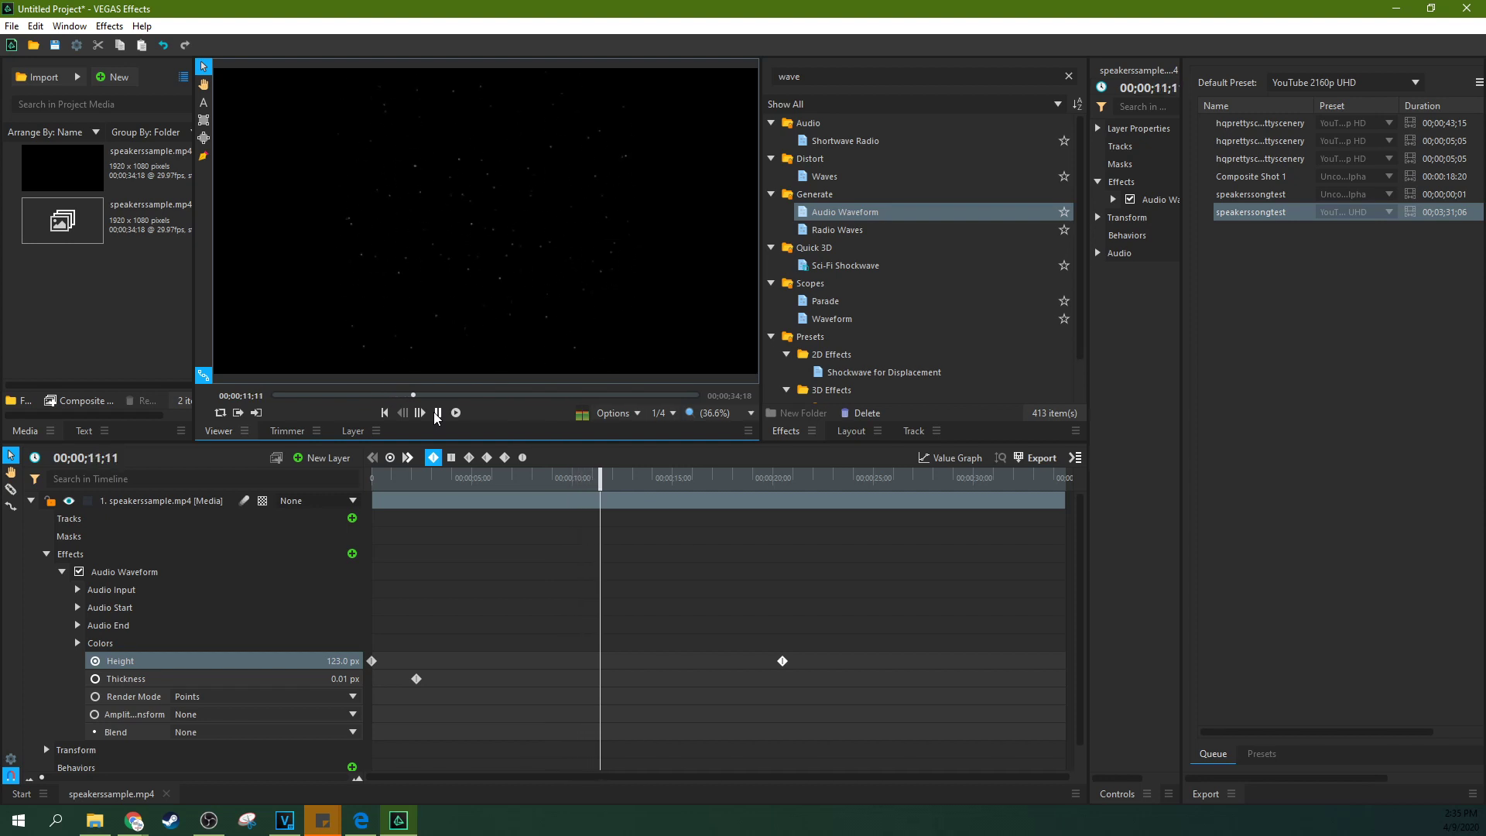
click(438, 413)
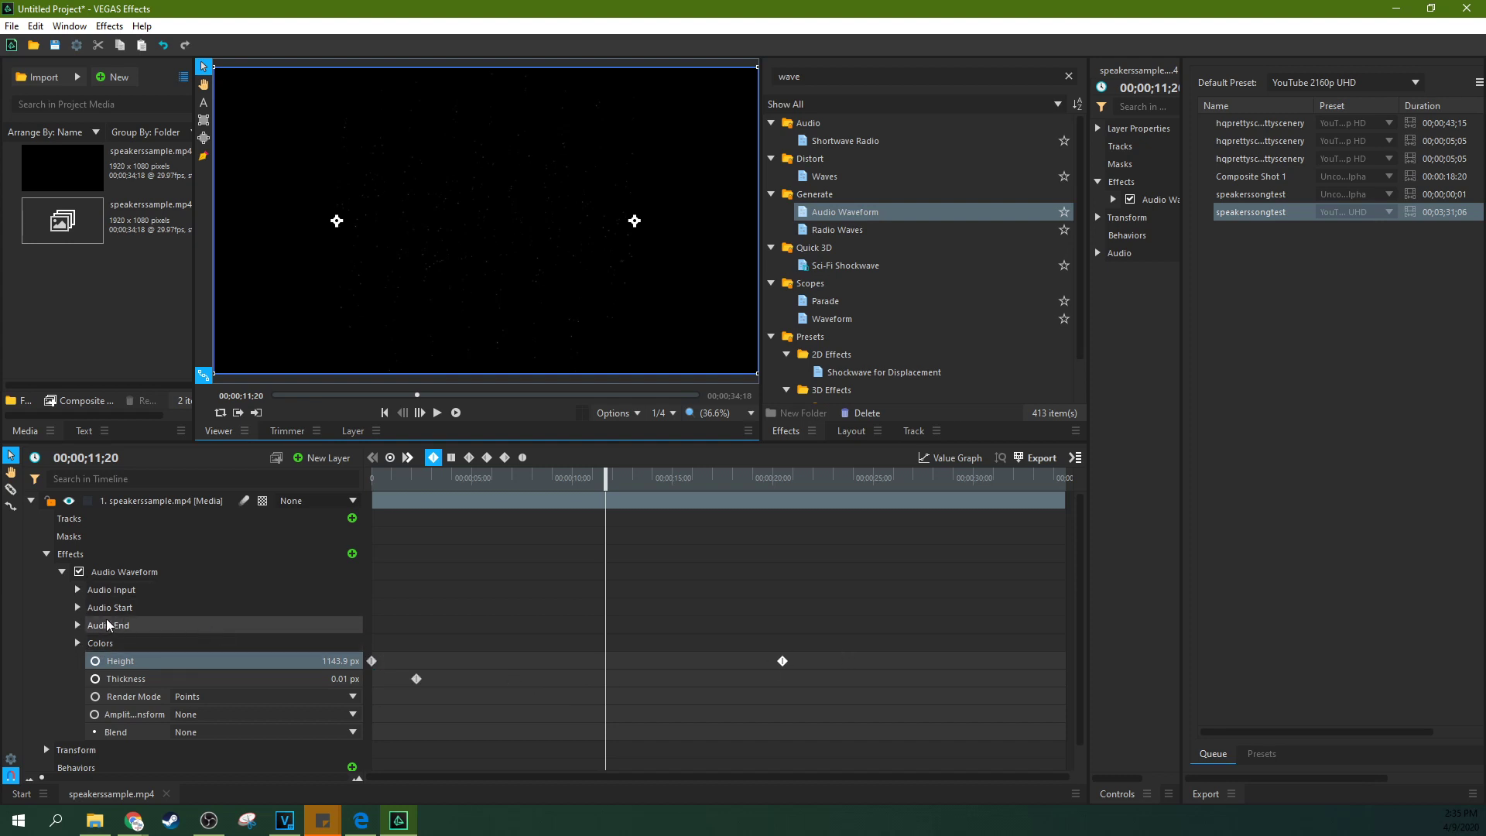
click(78, 590)
Step: Set the export queue's default preset to Uncompressed AVI with Alpha, replacing YouTube 2160p UHD
mouse_move(373, 495)
mouse_down()
mouse_move(461, 486)
mouse_move(372, 481)
mouse_up()
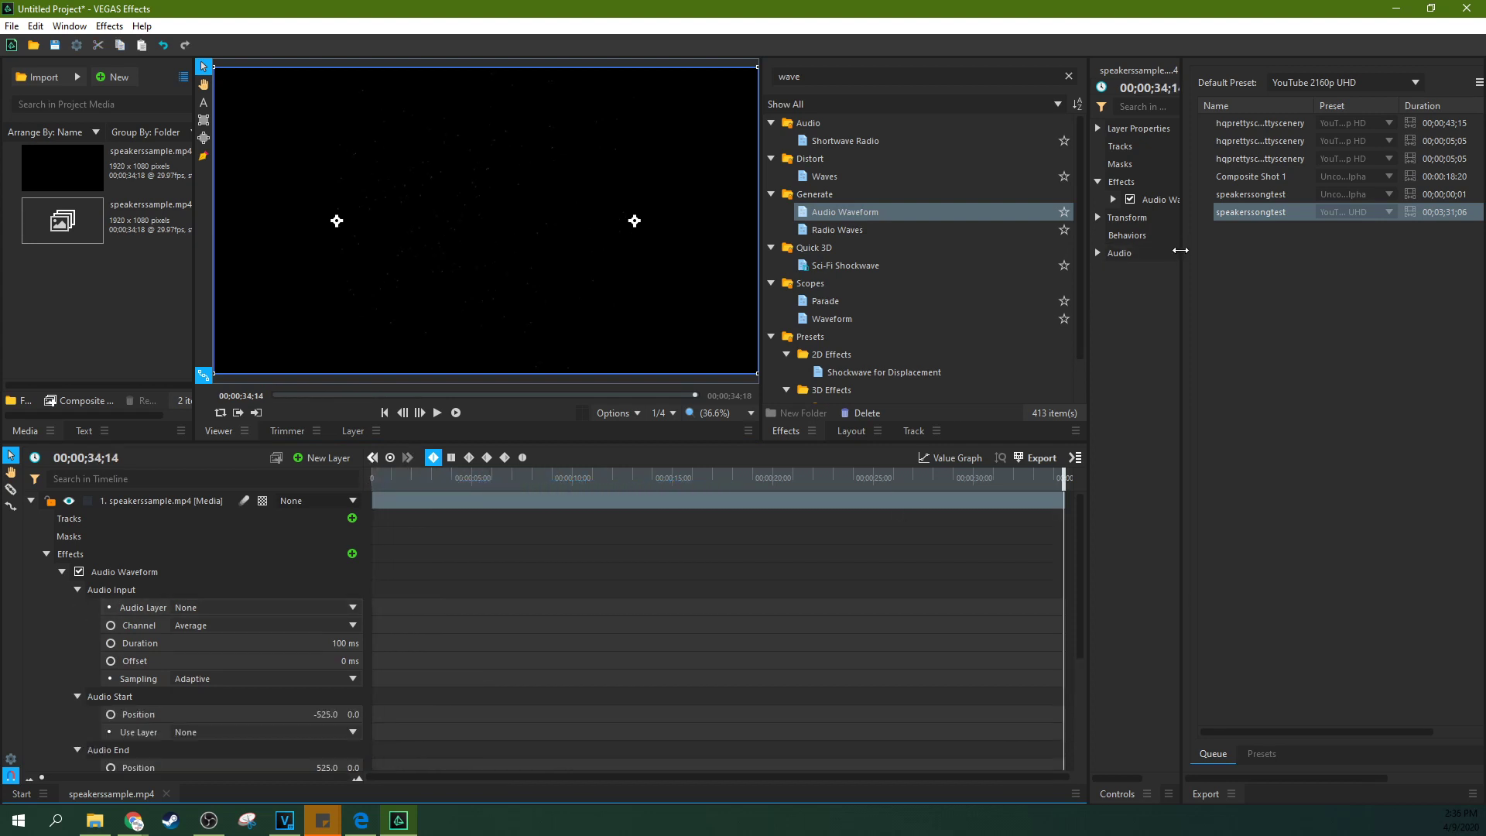
drag(1084, 267, 896, 282)
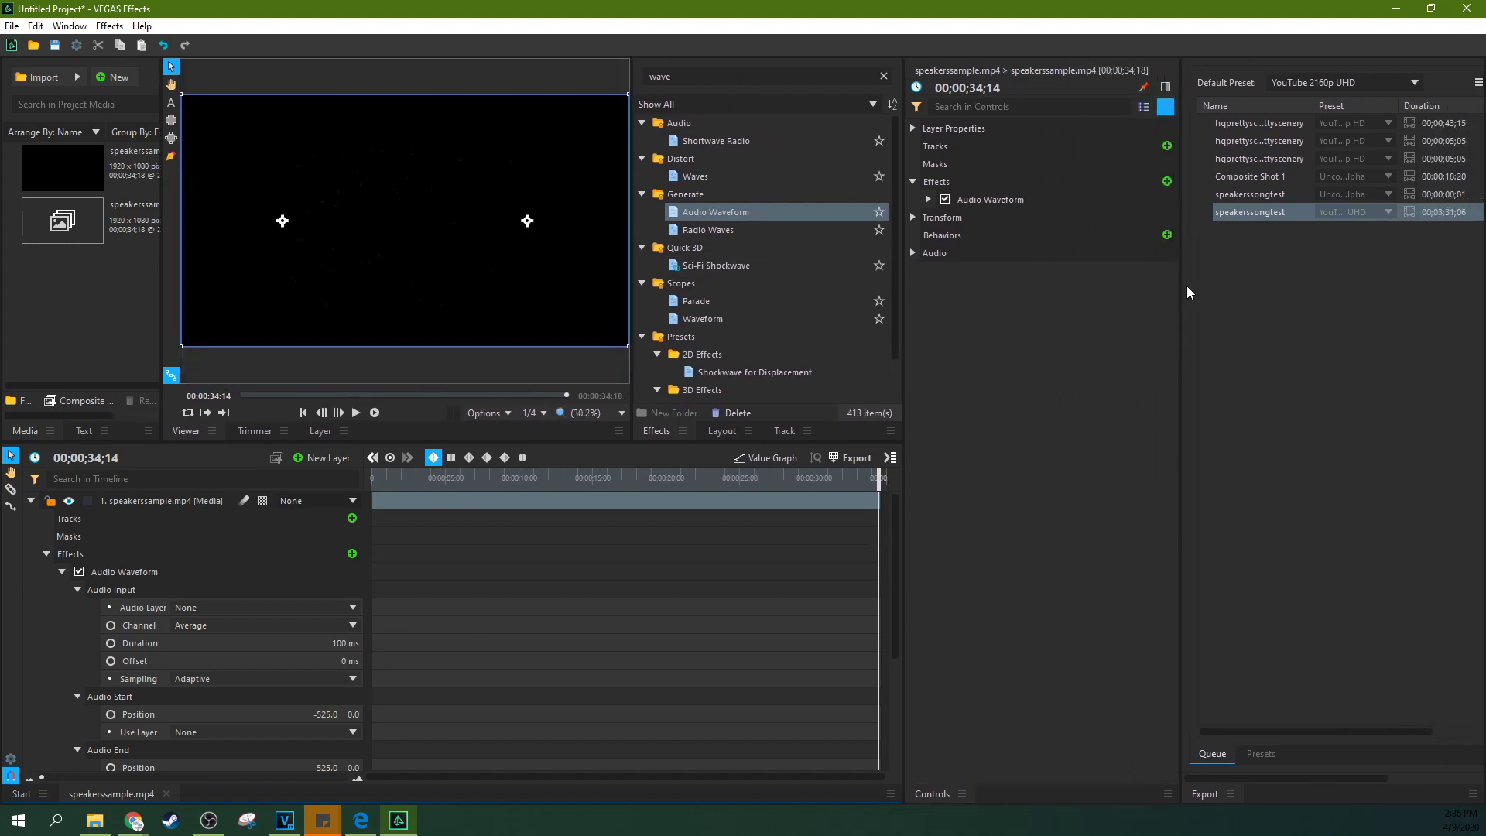
drag(1179, 300, 995, 302)
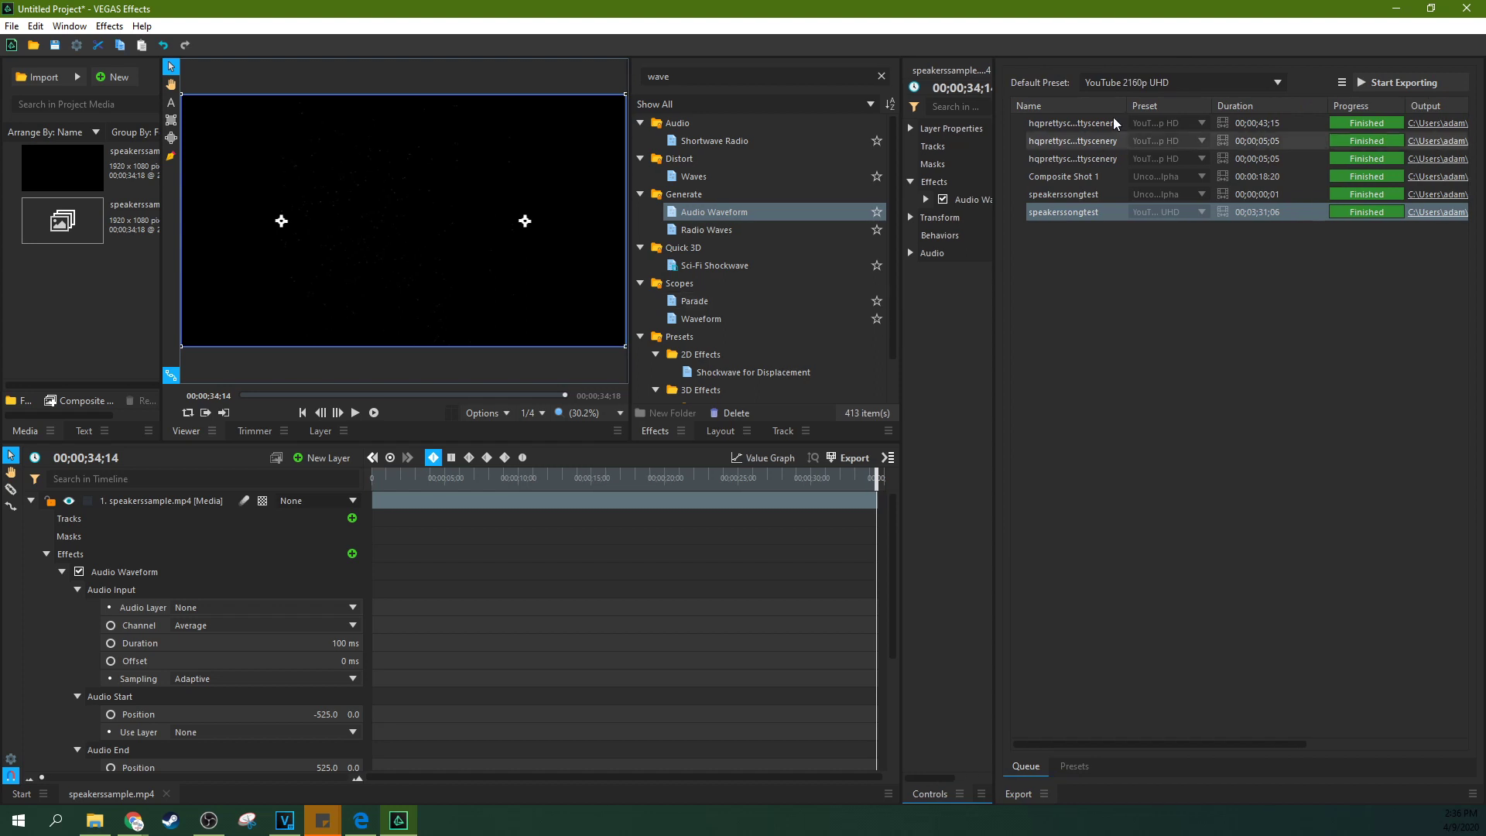
click(1246, 82)
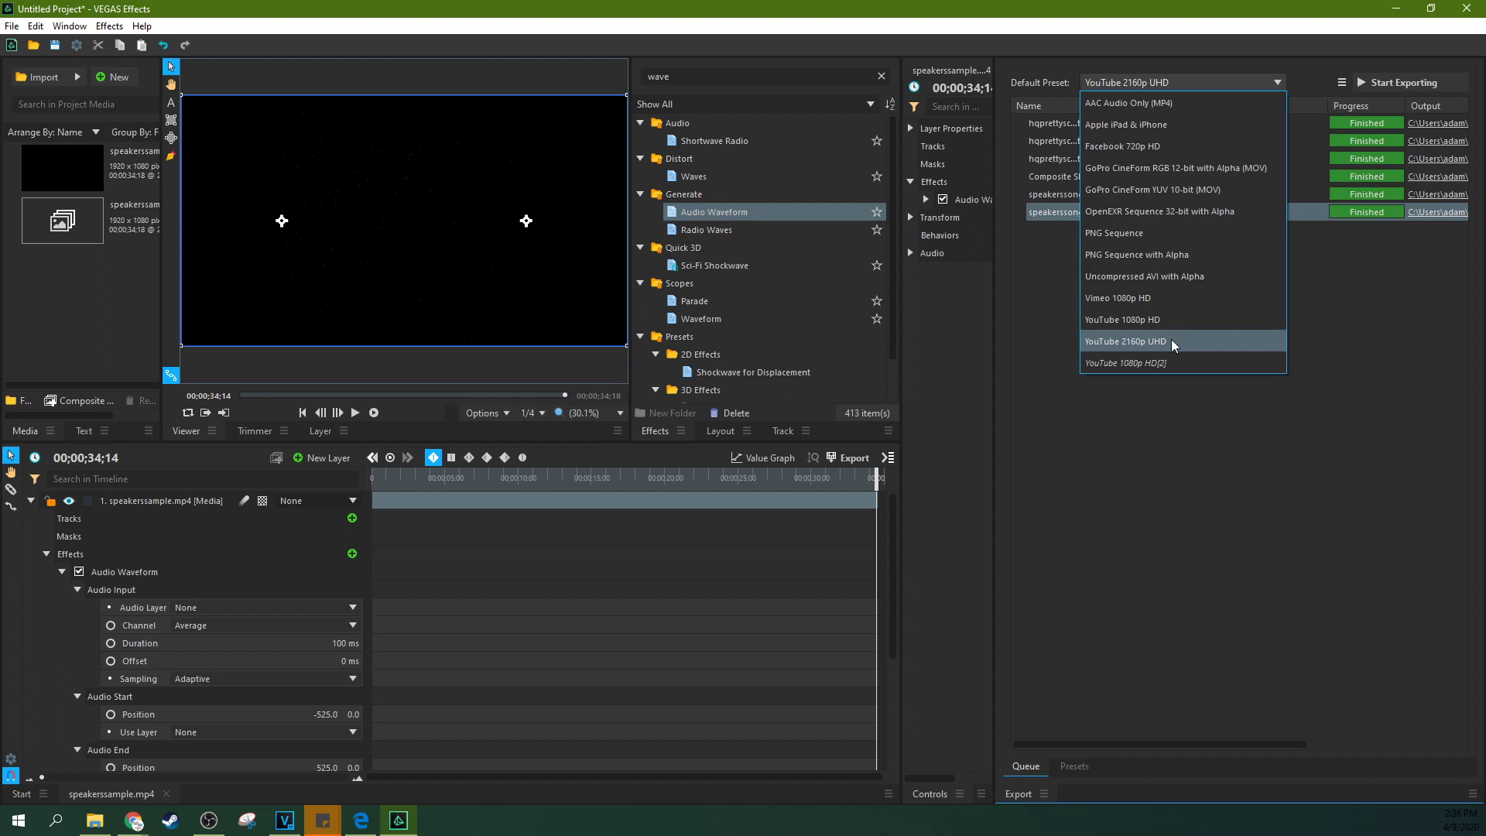
click(1159, 276)
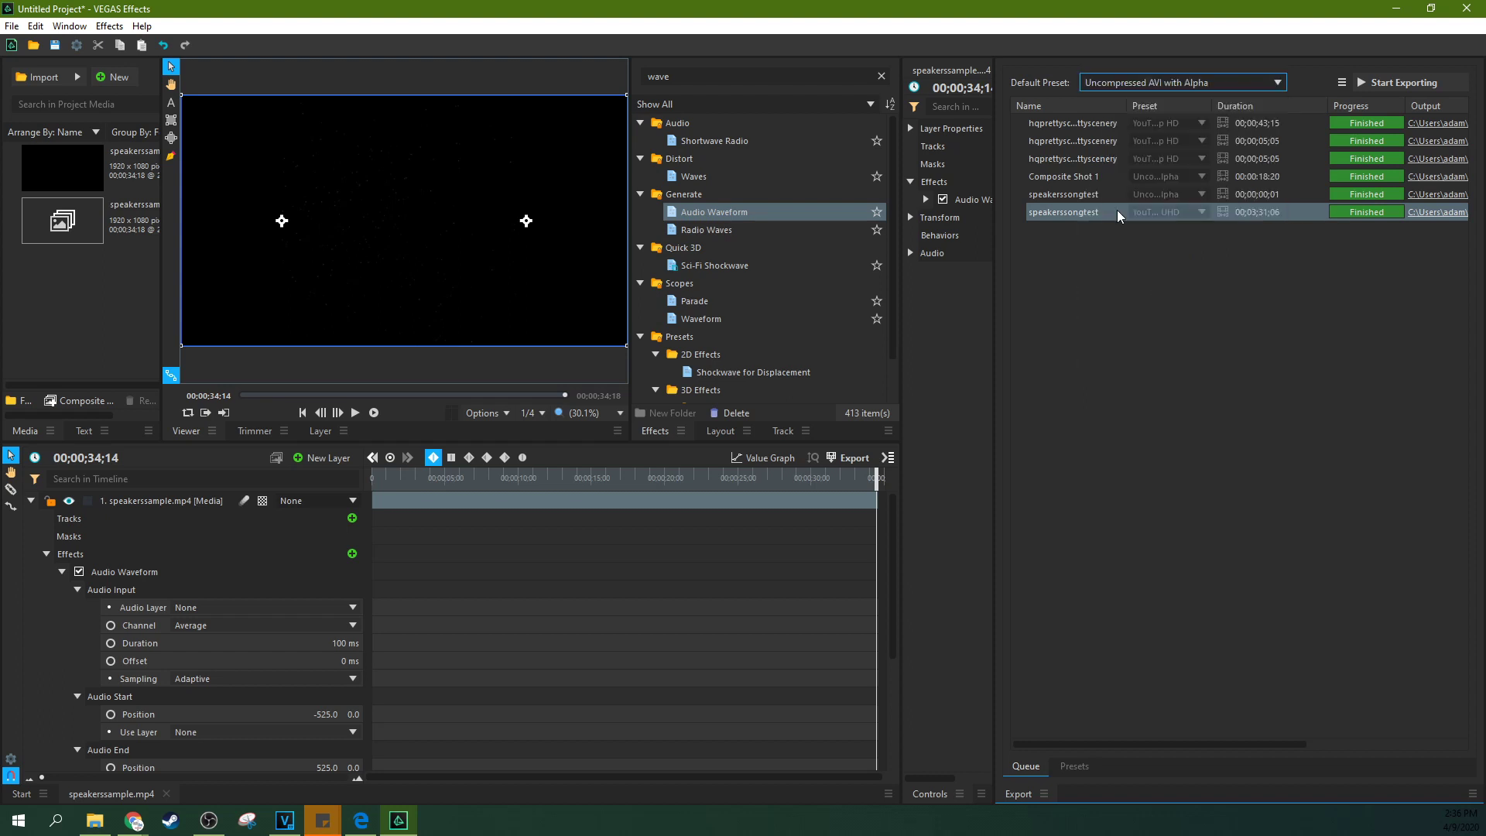
Step: Return to VEGAS Pro and scroll the timeline to select the moviestud clip
click(1400, 11)
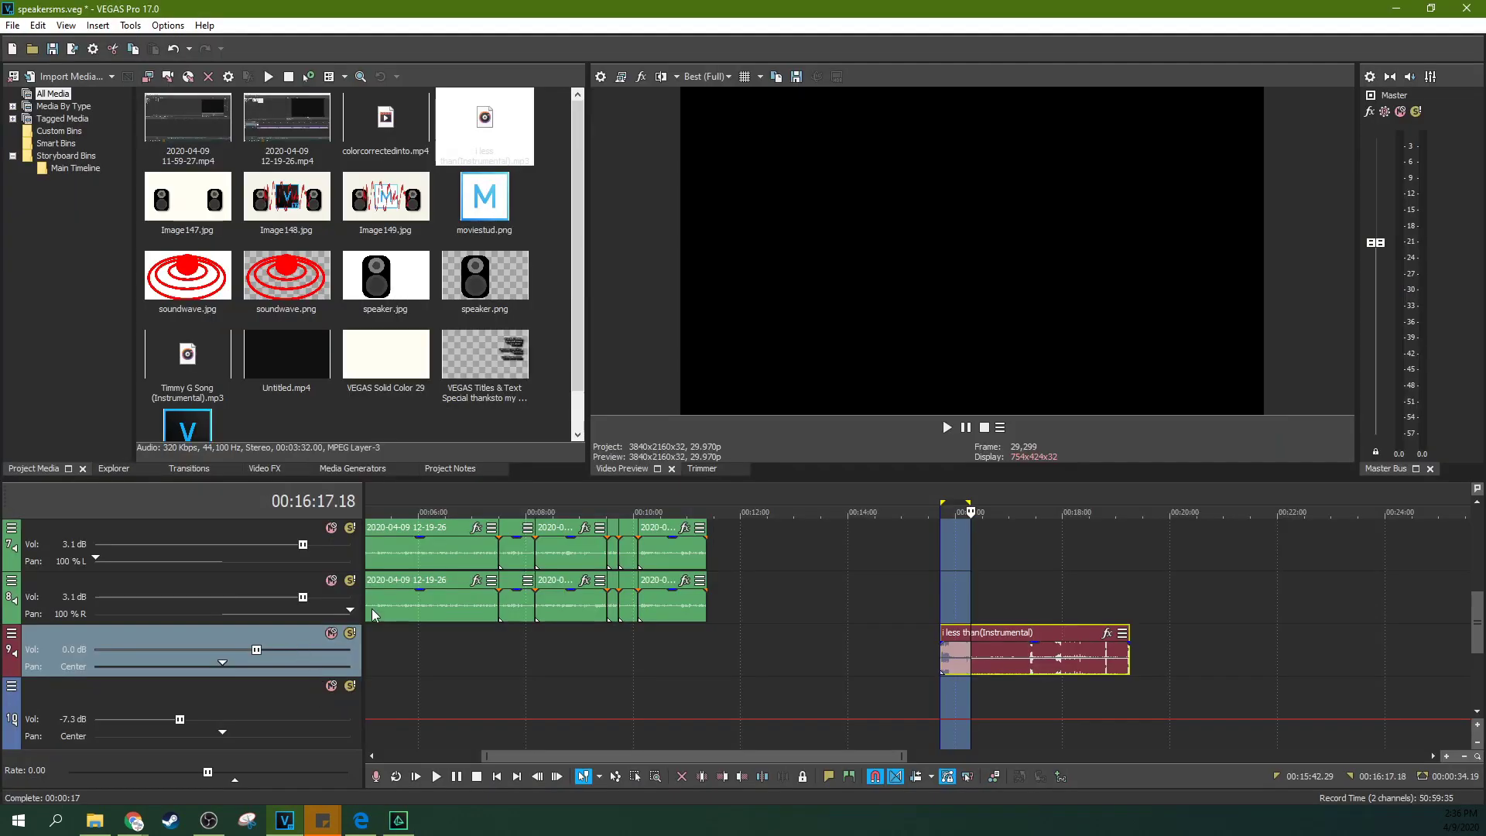
scroll(1427, 608, down, 2)
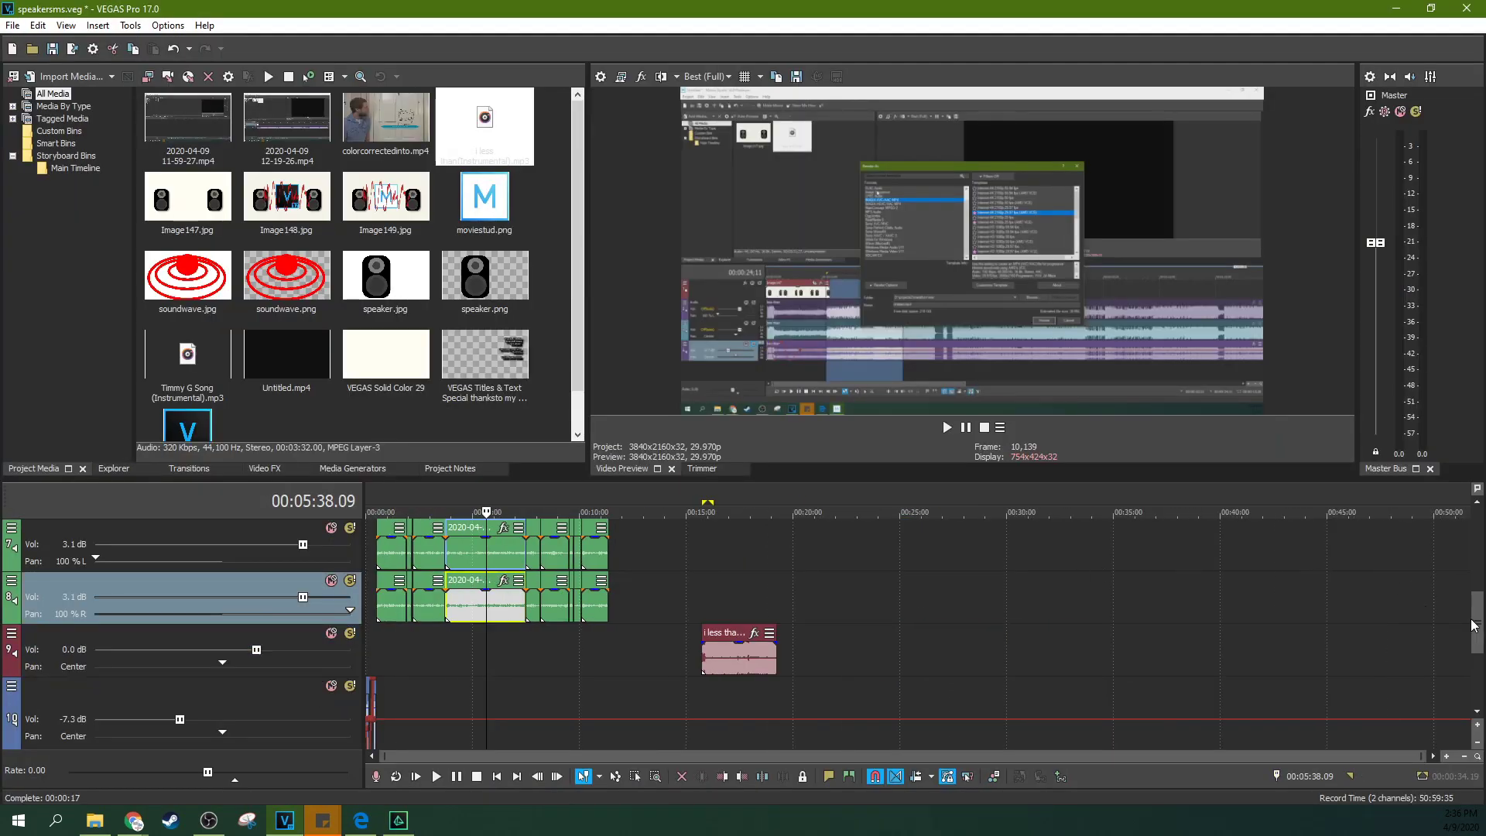
drag(1477, 623, 1477, 554)
scroll(396, 577, up, 4)
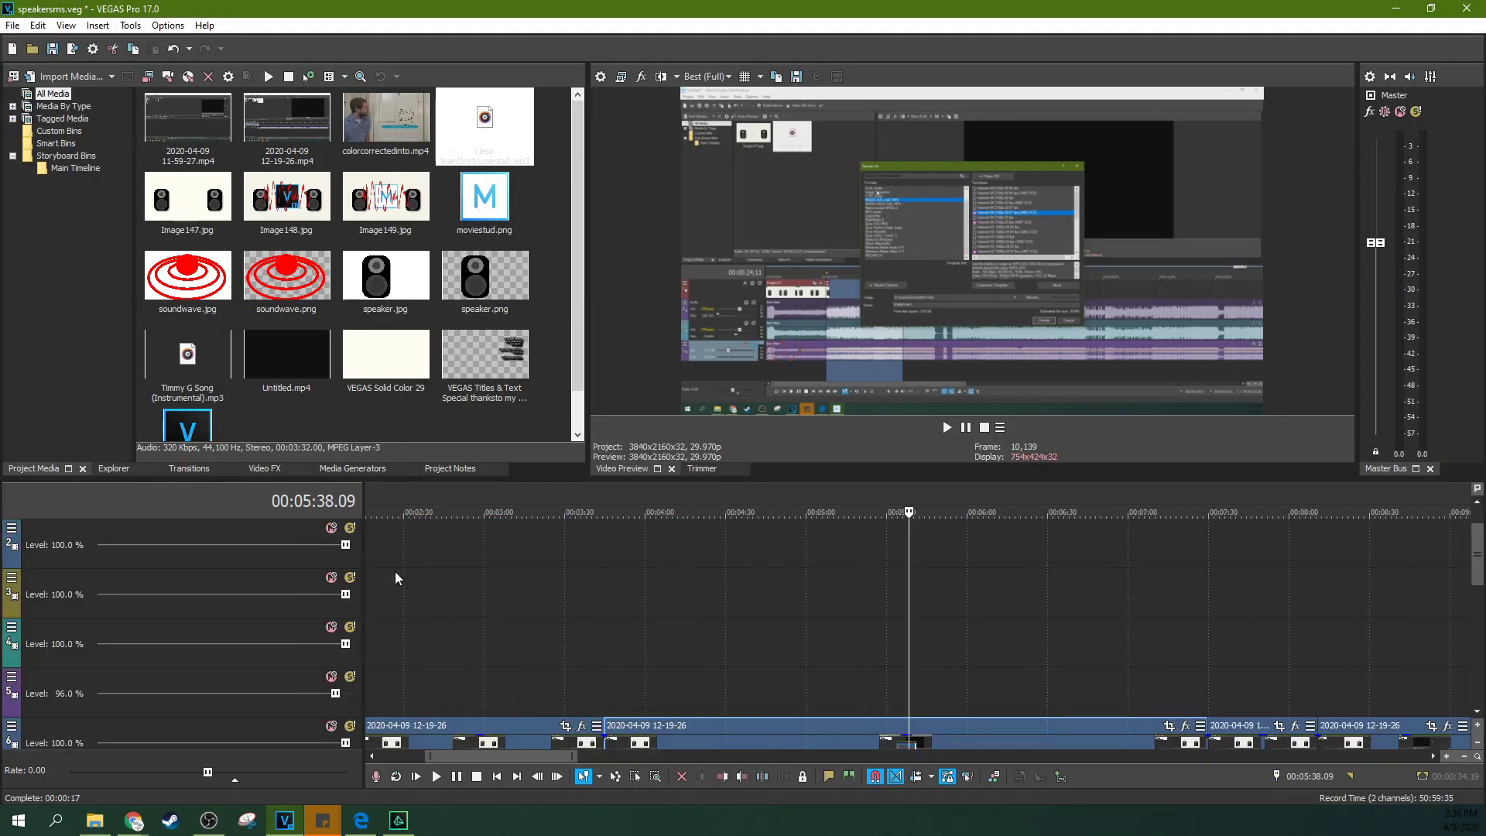
drag(495, 763, 361, 763)
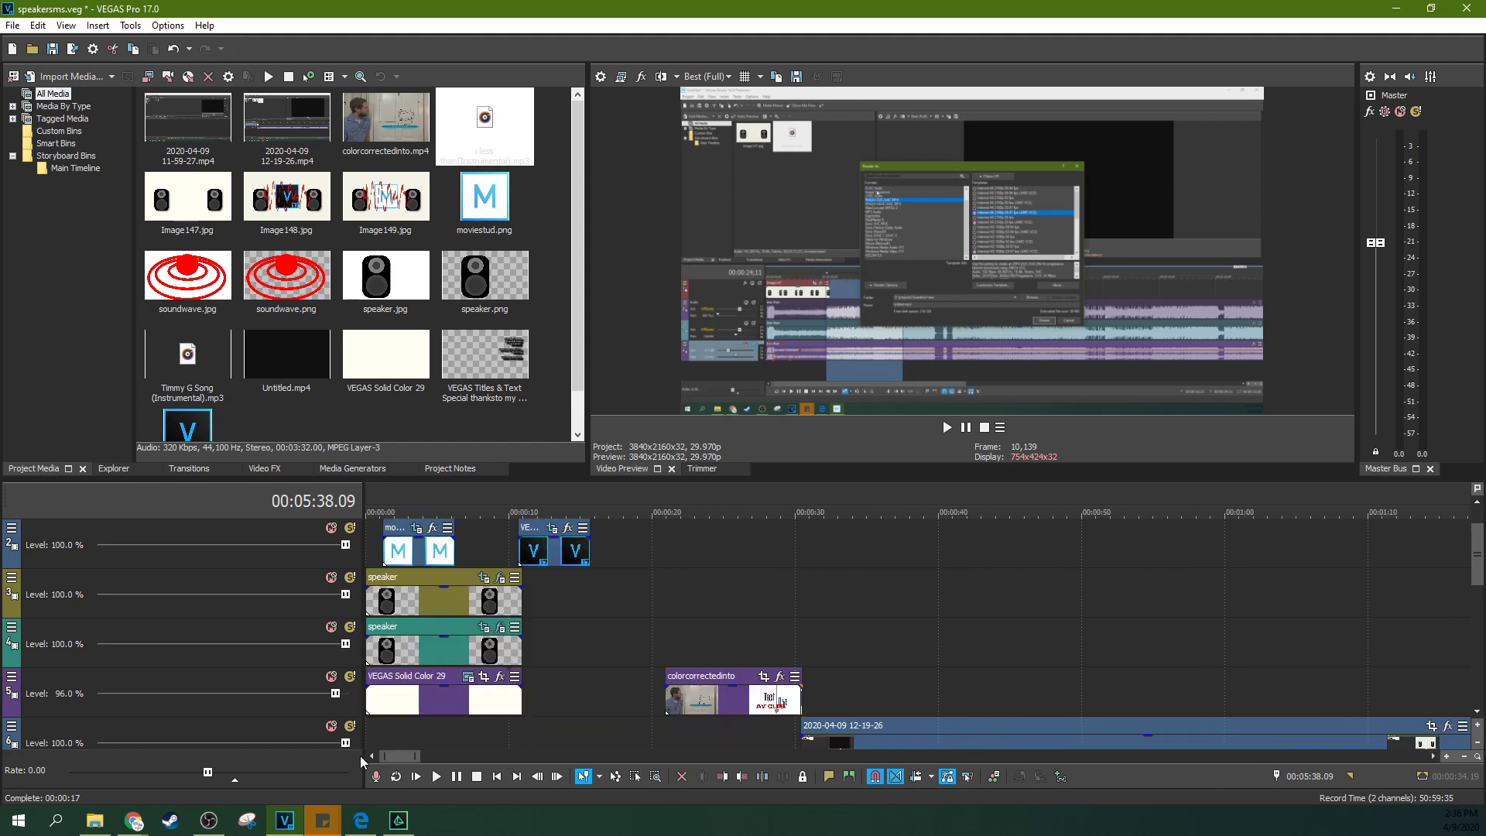
click(432, 556)
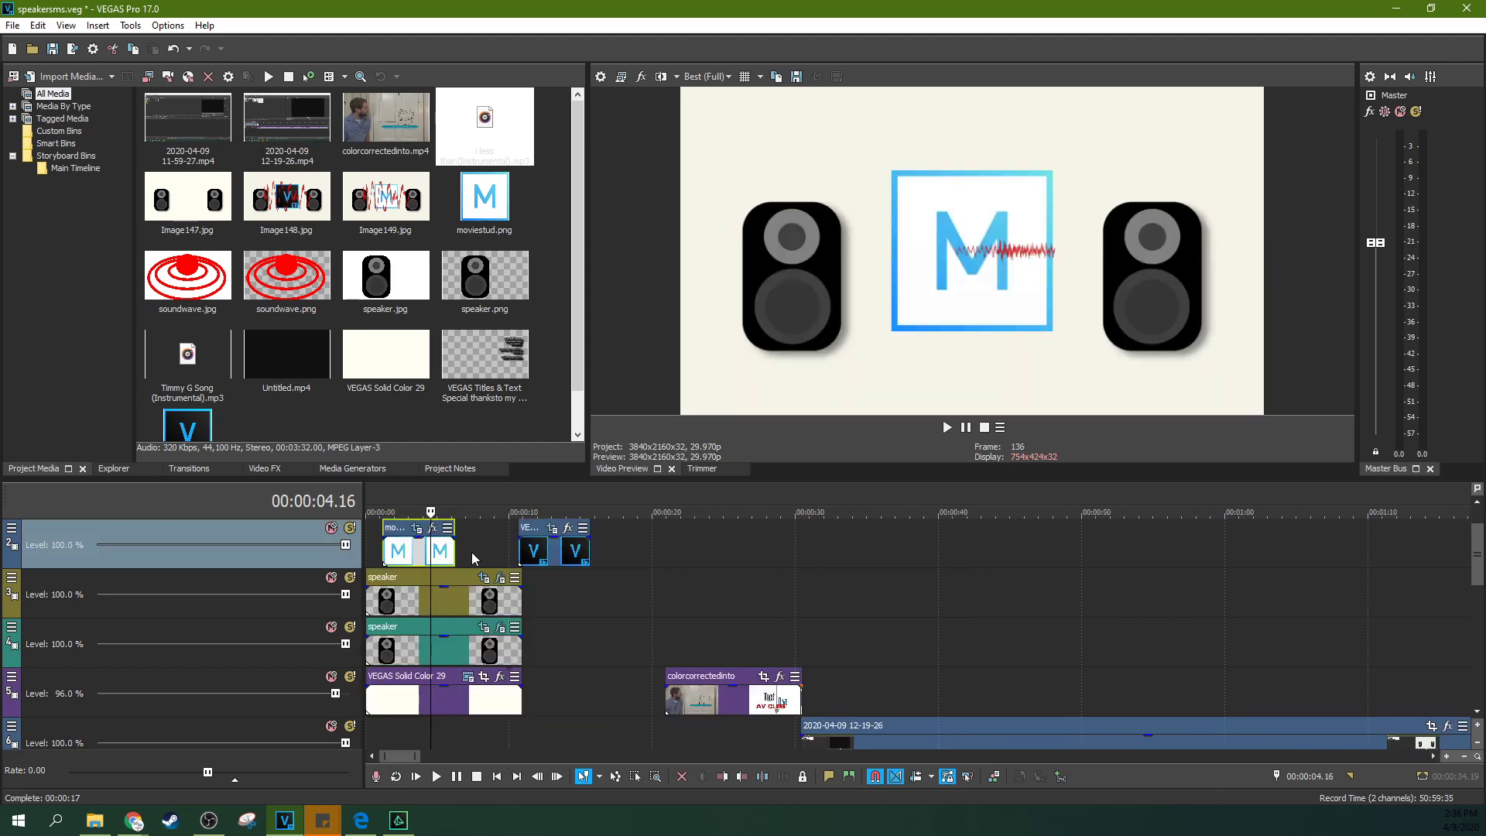
Step: Zoom around the opening seconds, moving the playhead to 00:00:04.25 then 00:00:05.22
scroll(534, 554, up, 5)
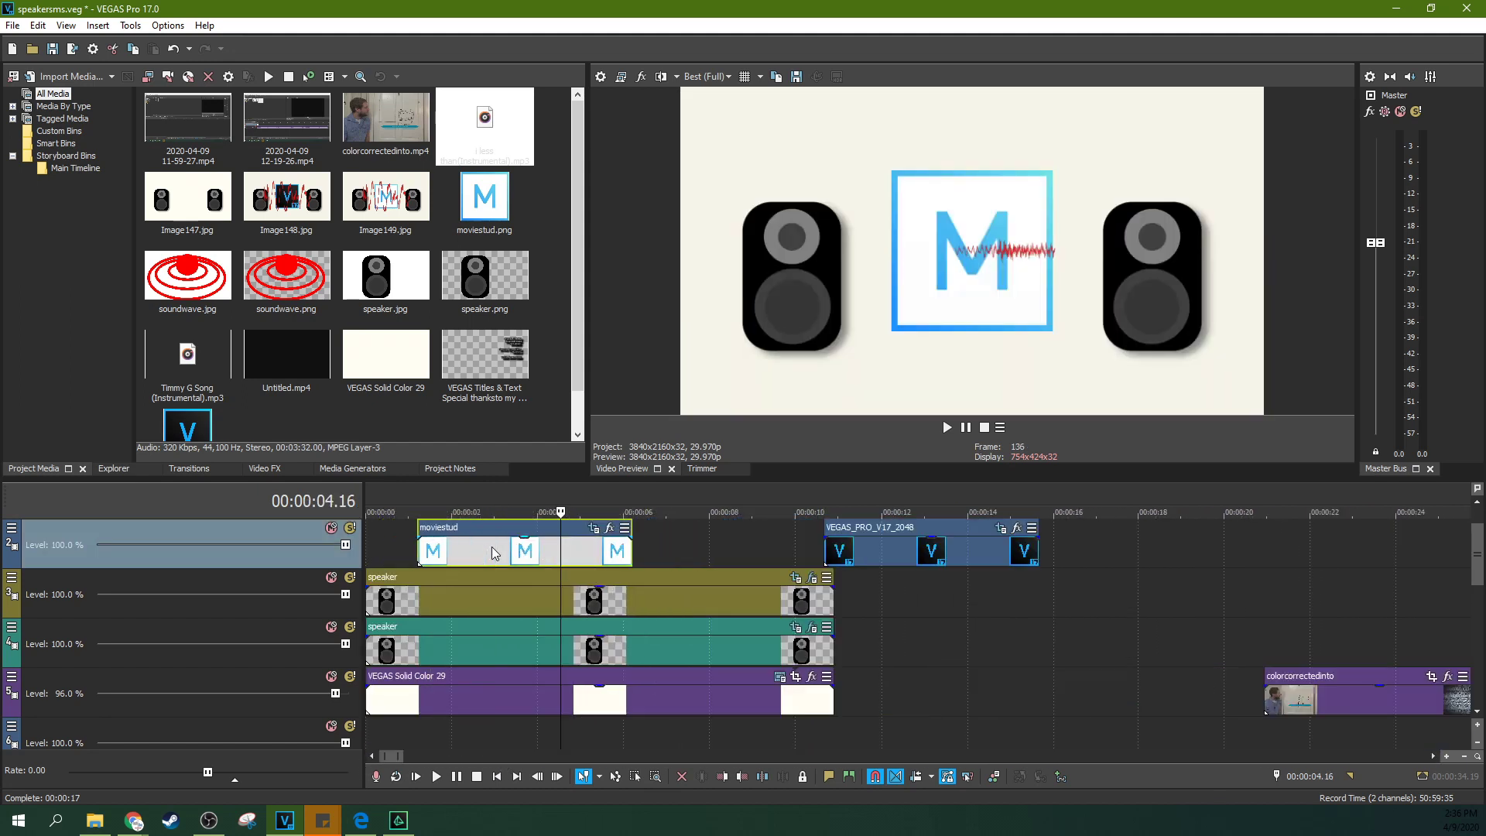
click(783, 554)
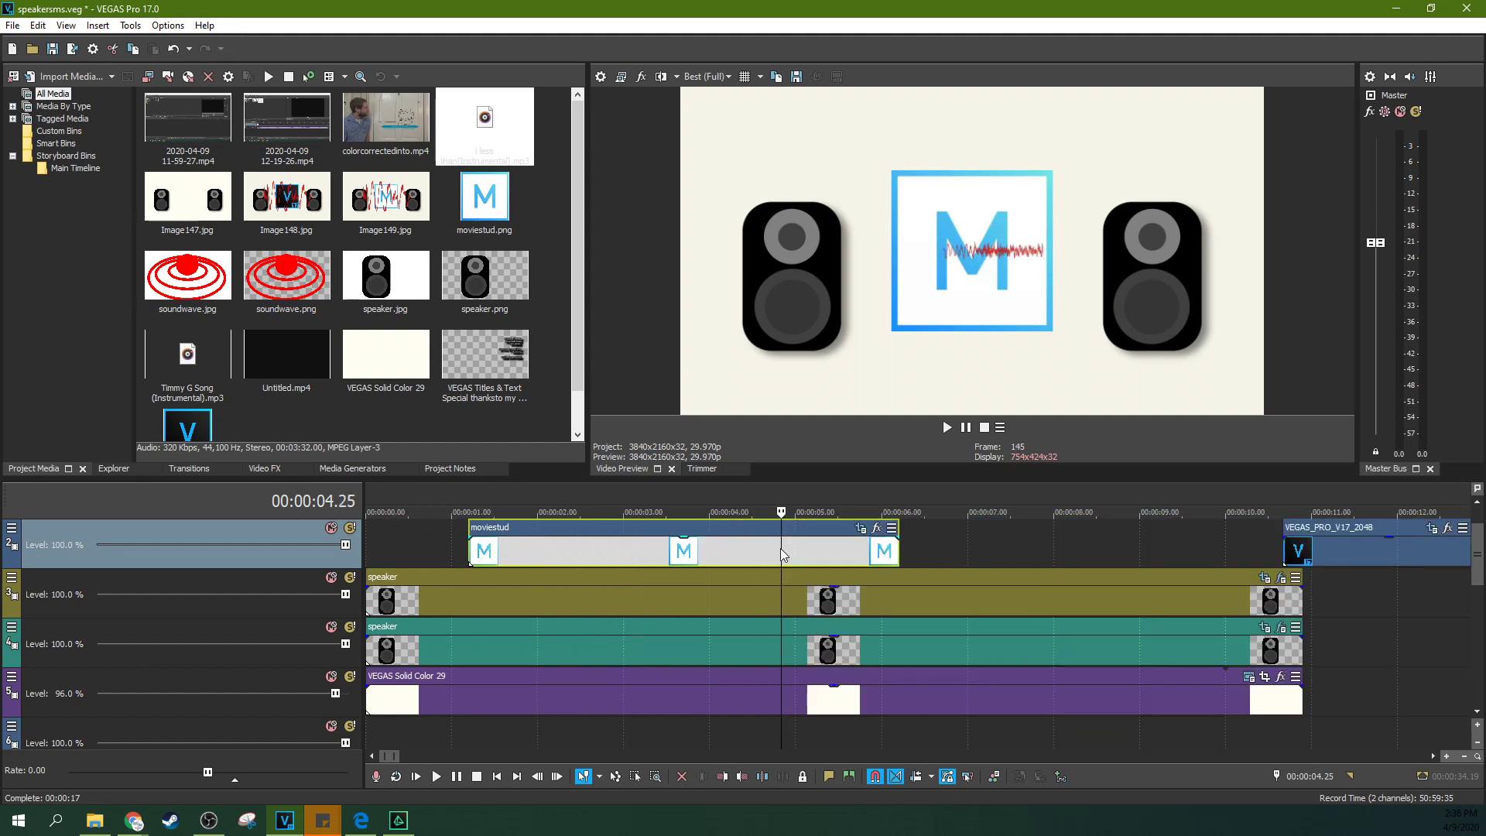
scroll(783, 554, up, 4)
scroll(828, 555, down, 4)
click(861, 554)
scroll(952, 551, up, 4)
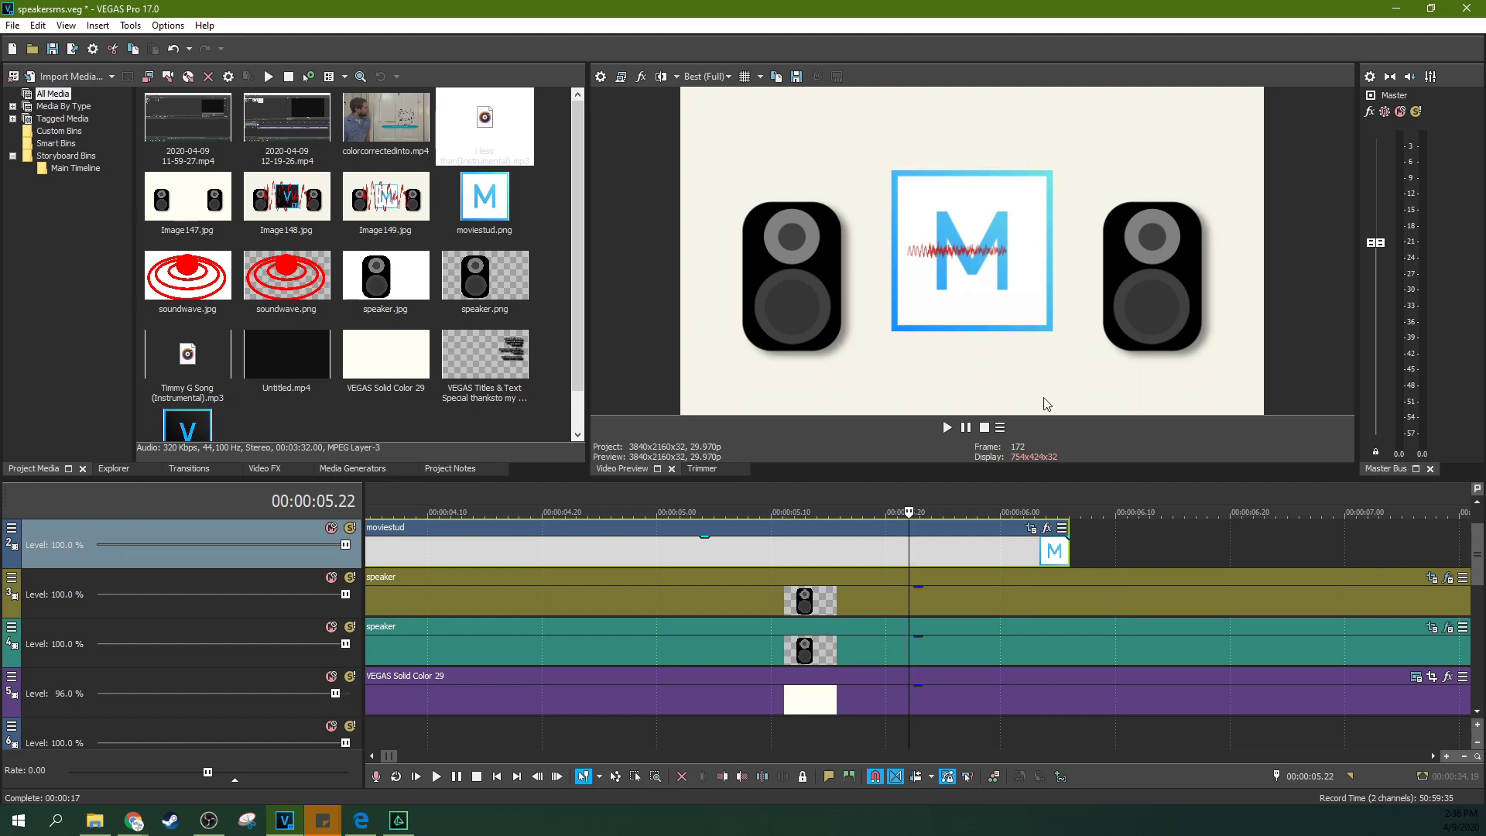
scroll(1035, 525, down, 4)
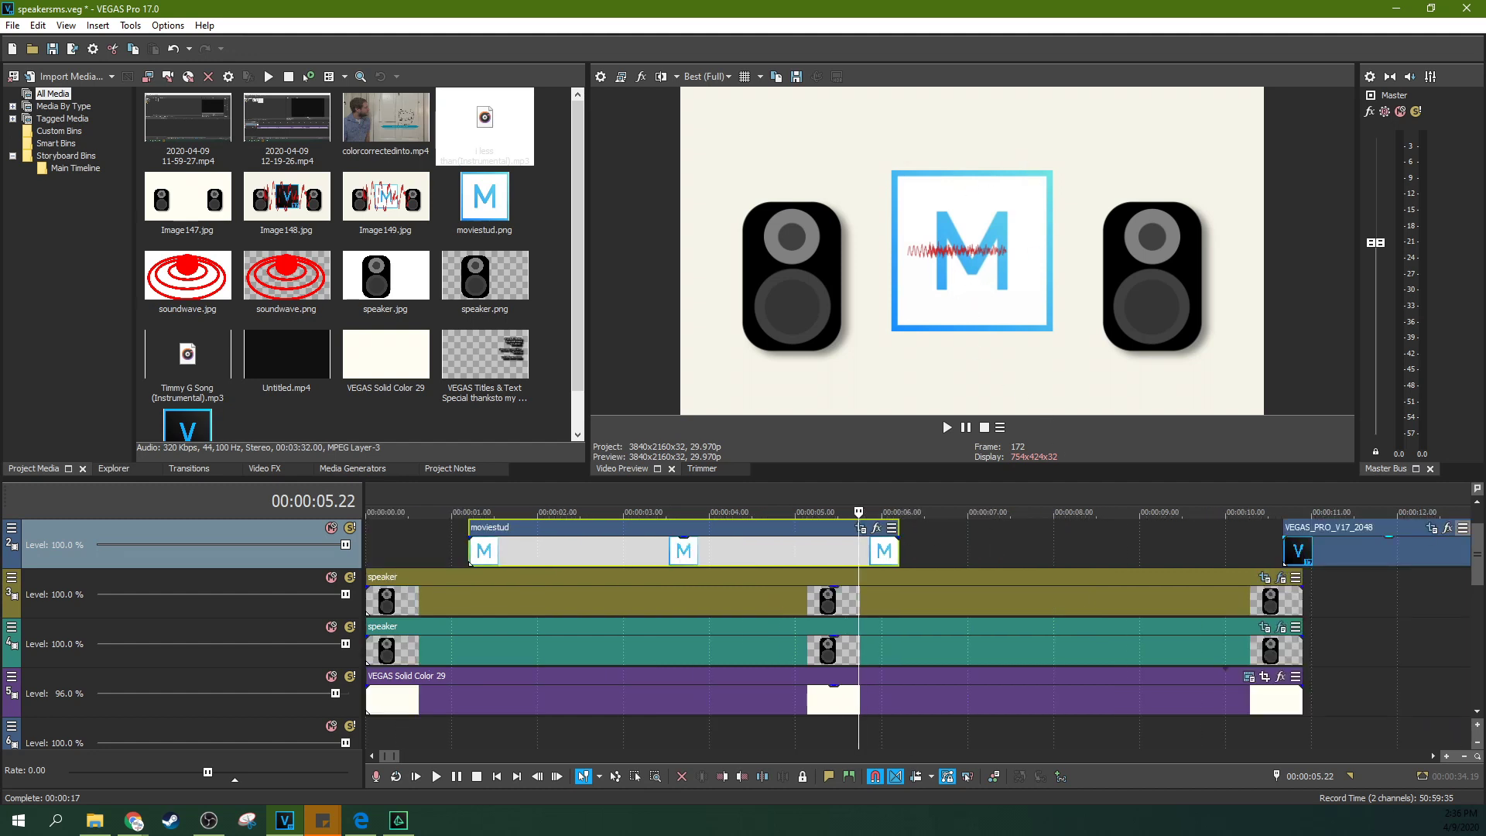
scroll(1123, 565, up, 1)
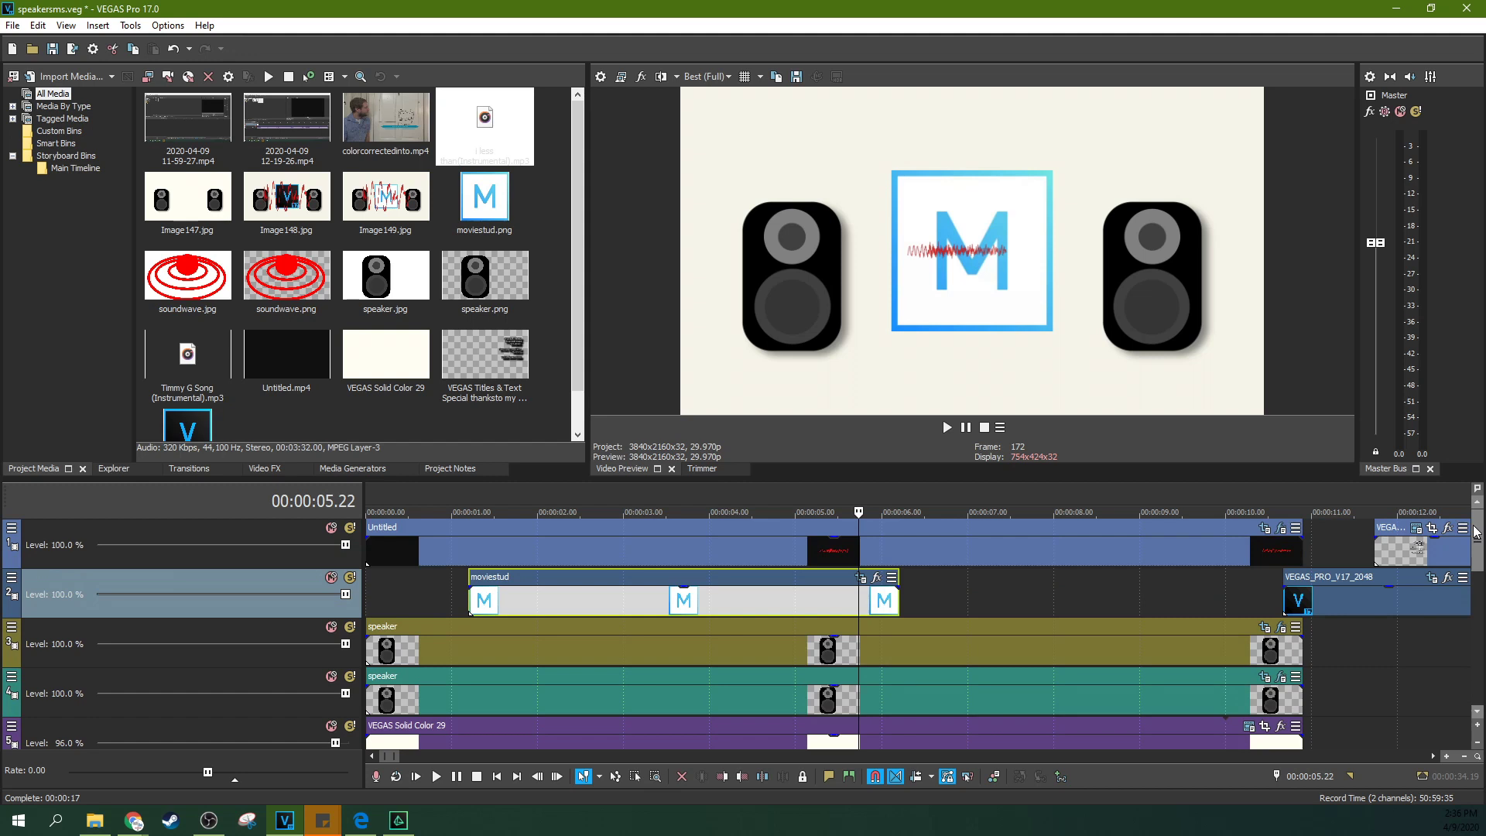
click(1269, 542)
click(1265, 528)
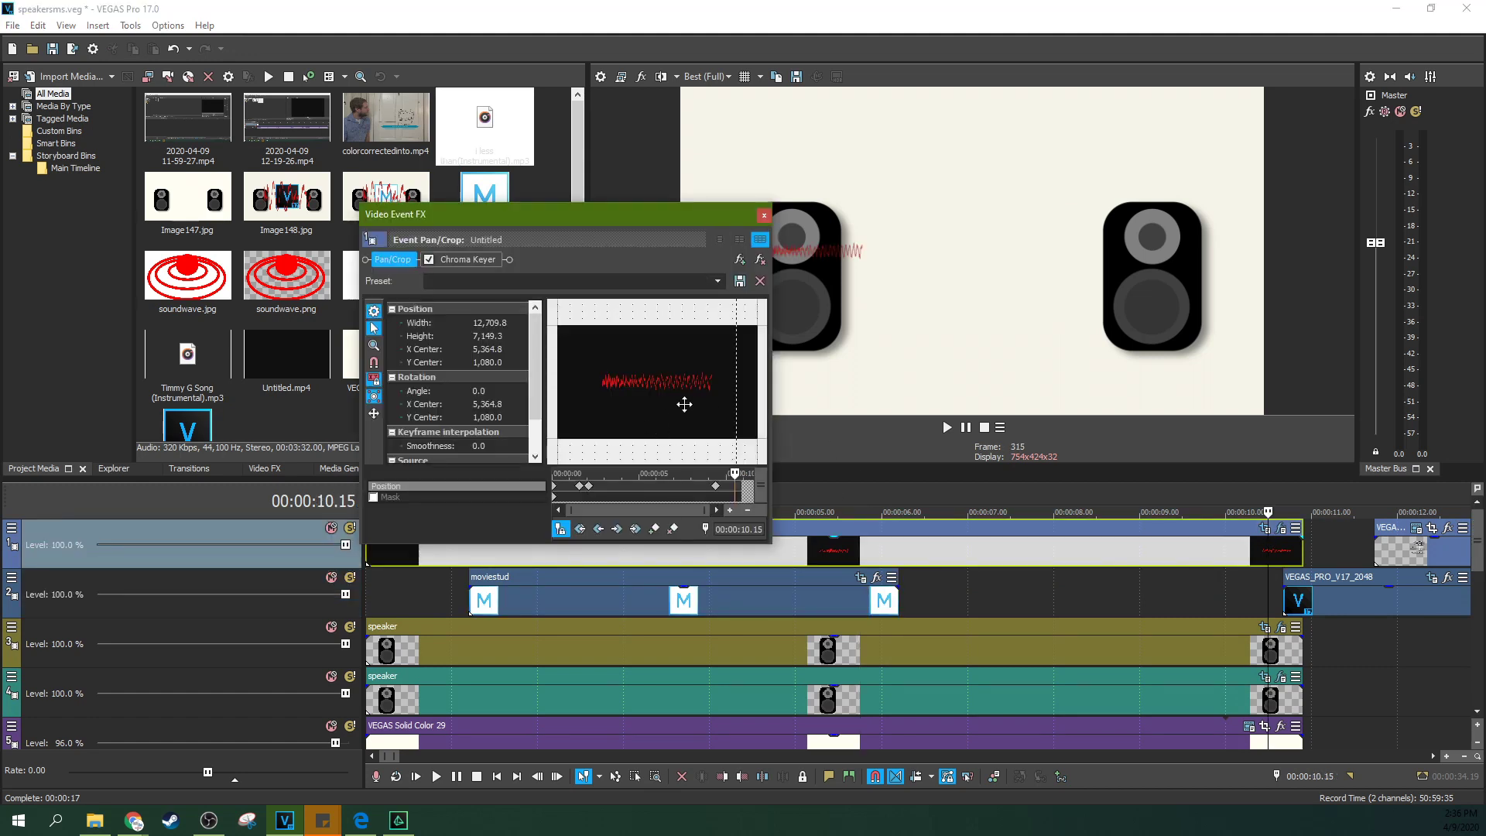
click(464, 261)
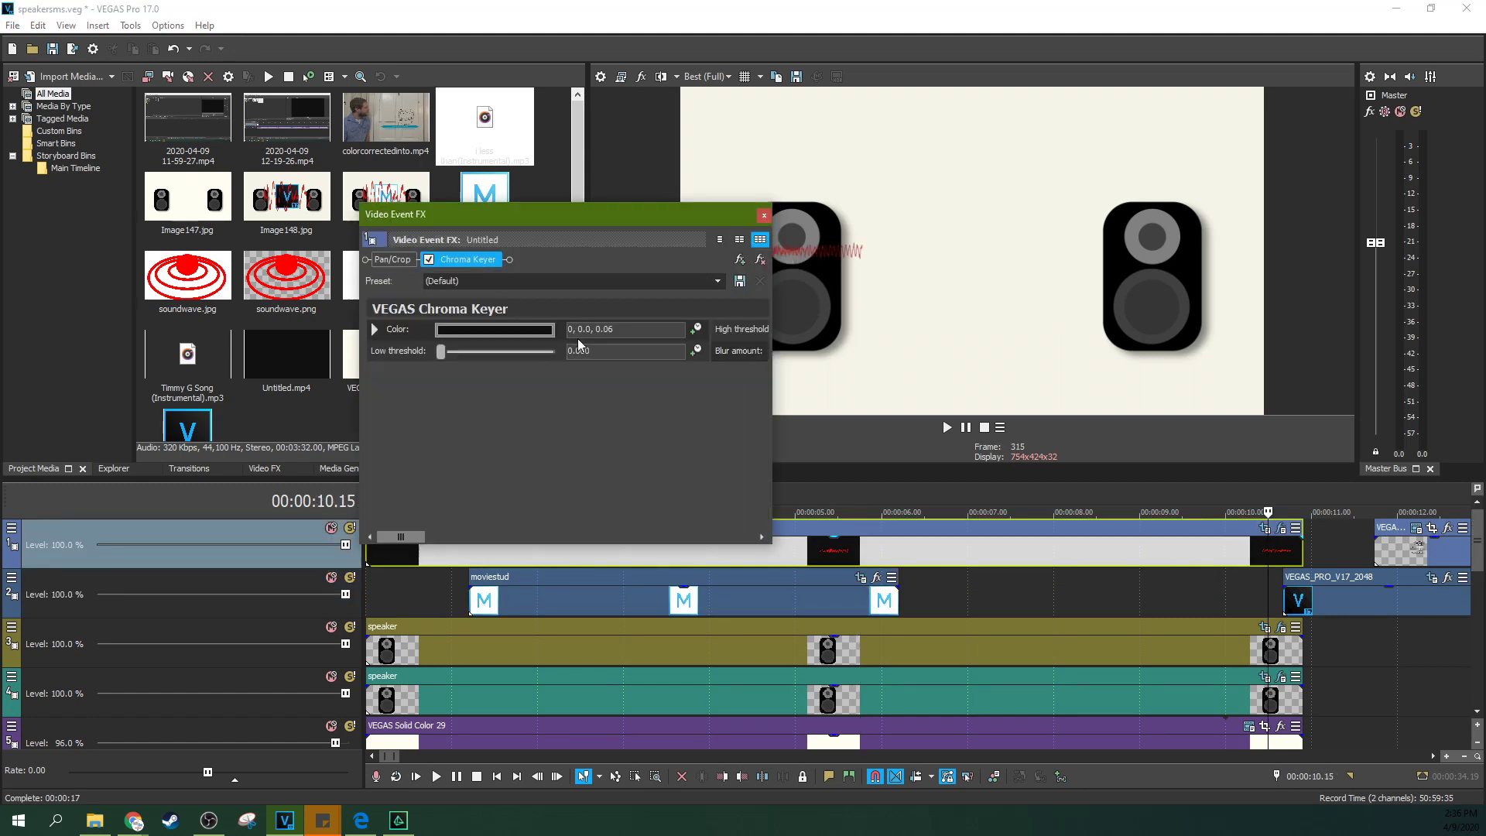
click(392, 260)
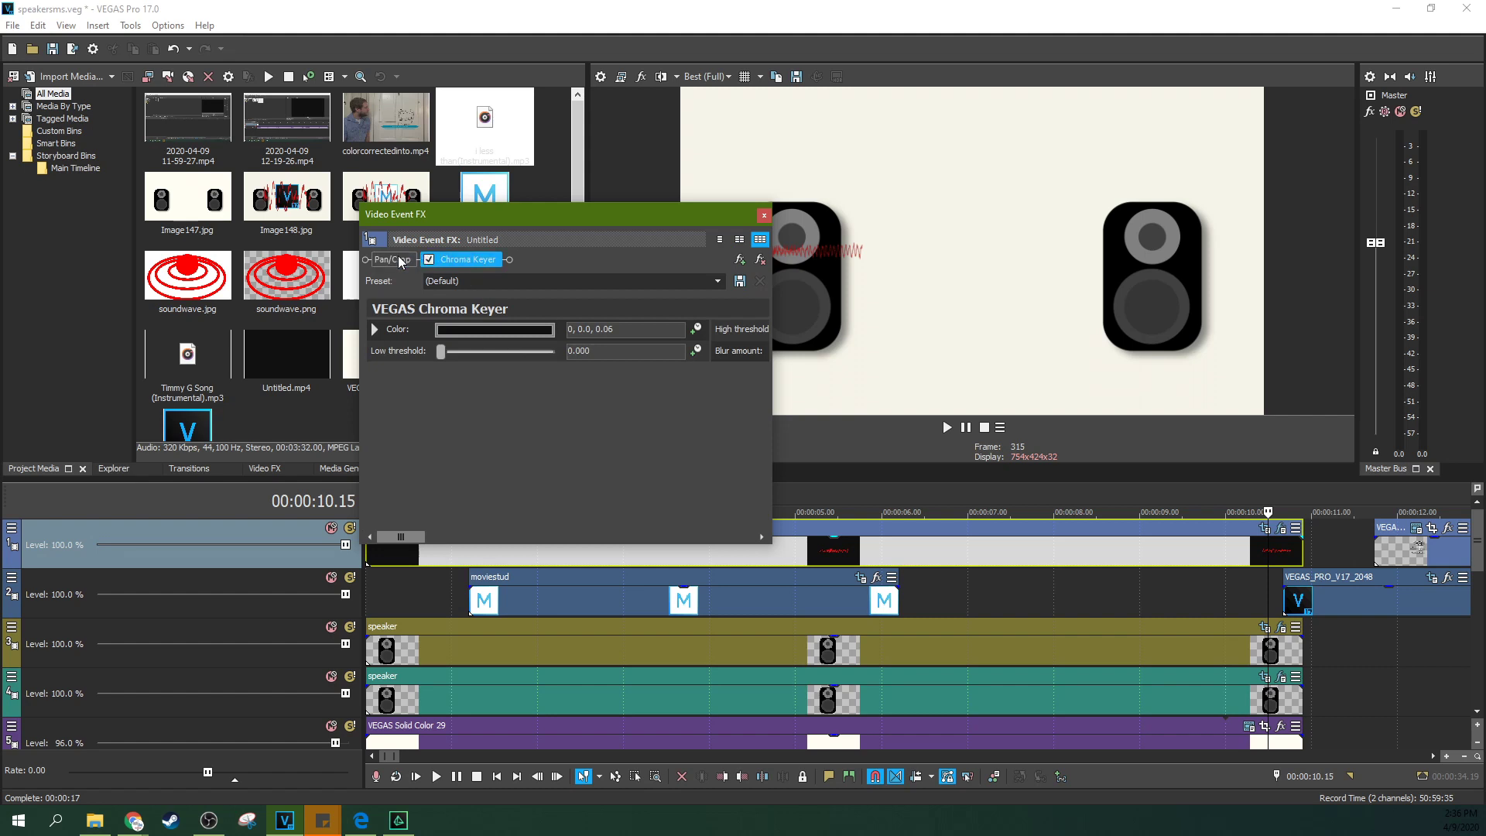
click(765, 215)
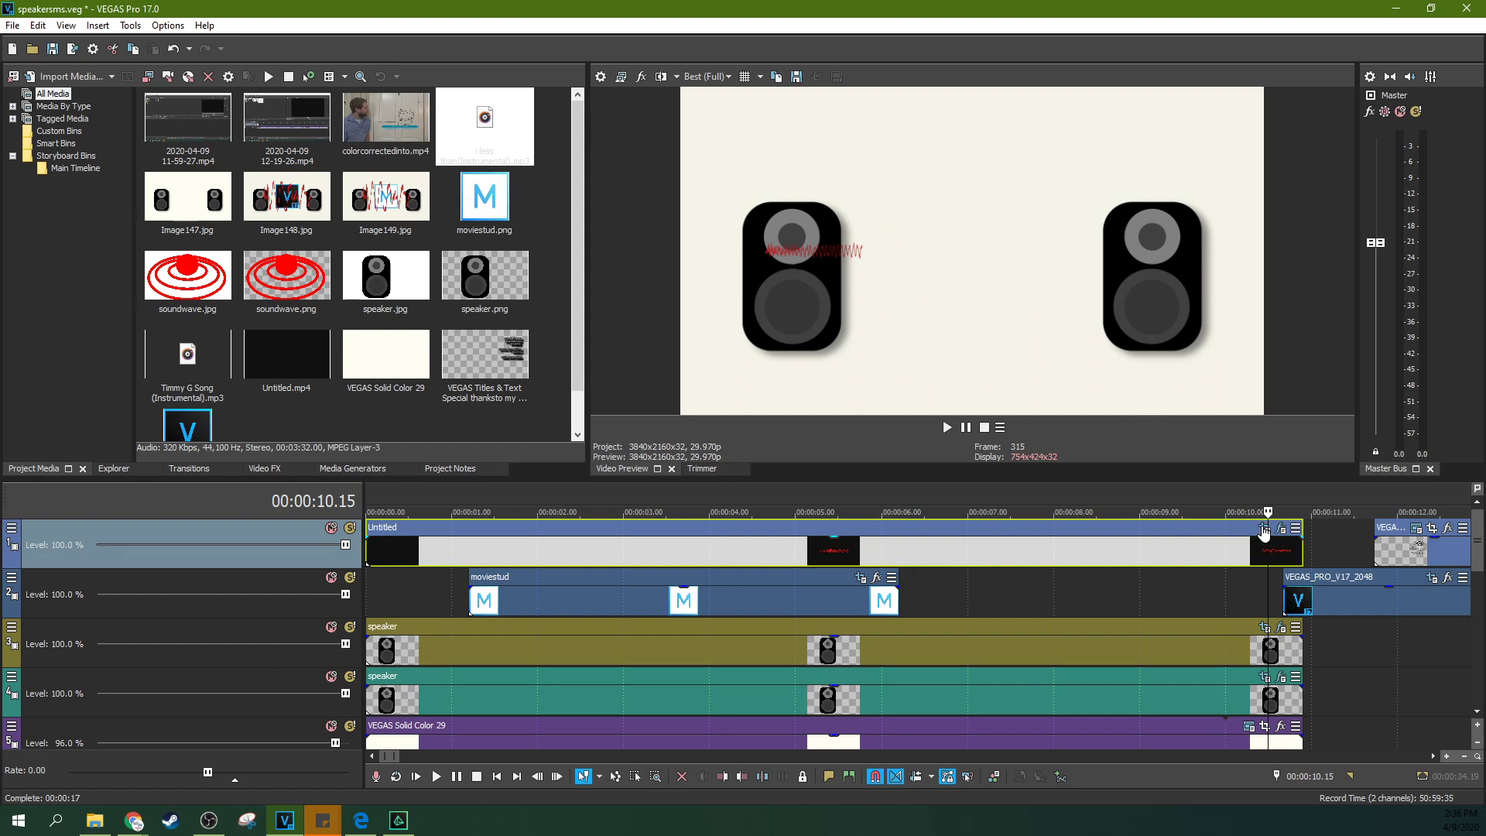
click(1265, 528)
scroll(622, 356, down, 3)
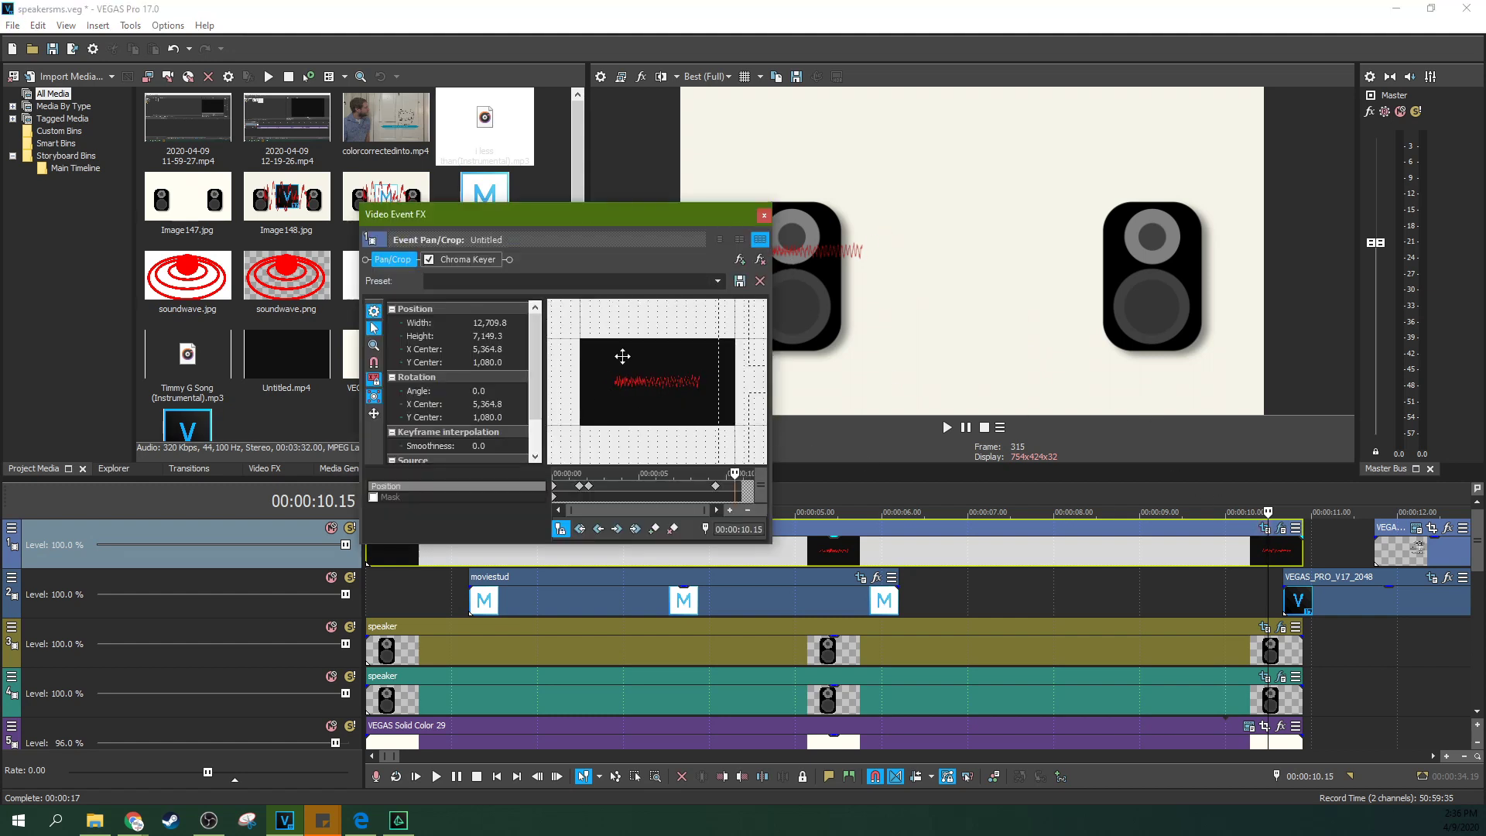
click(763, 216)
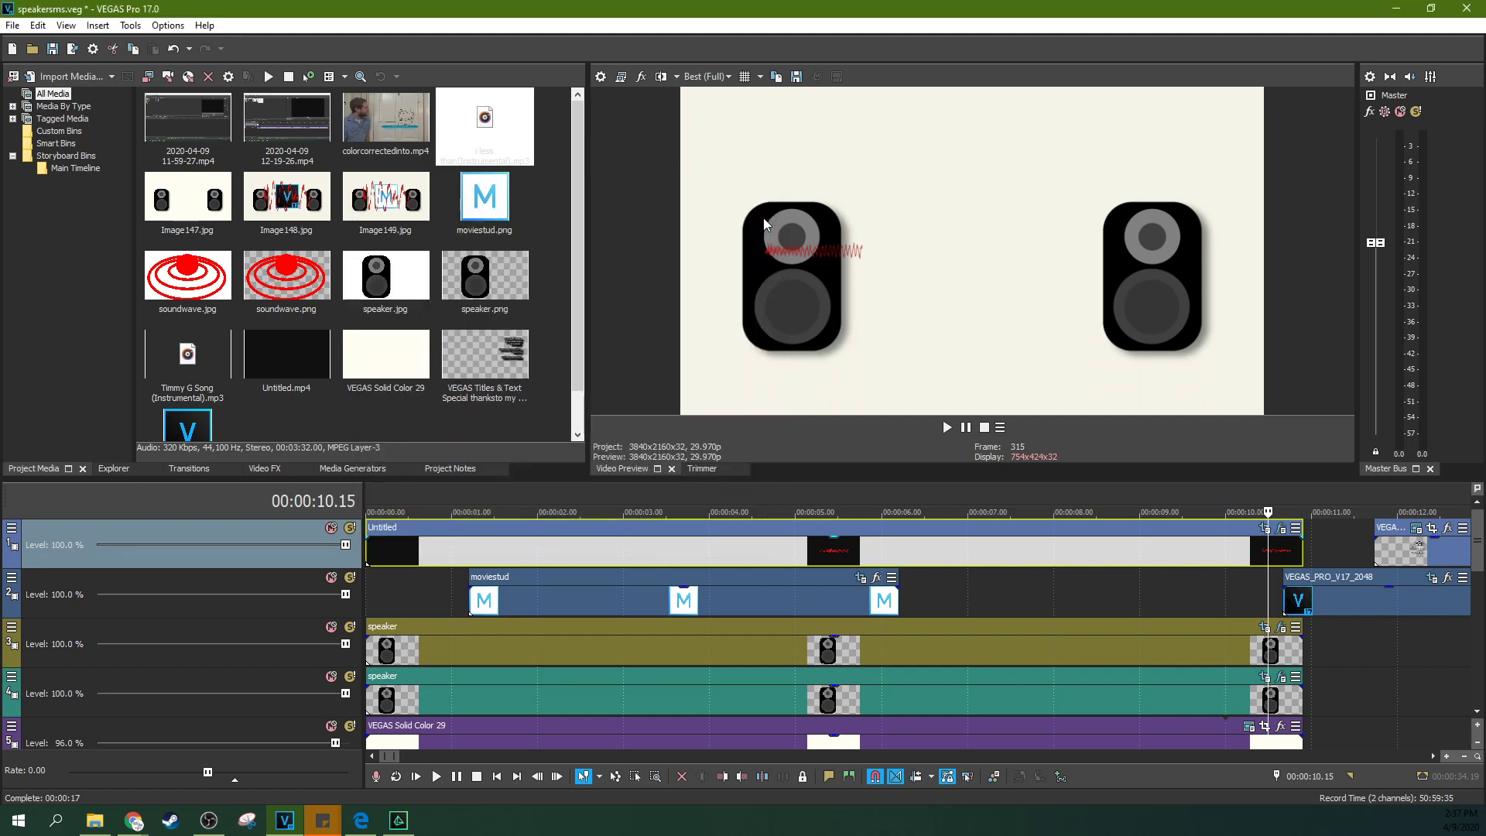